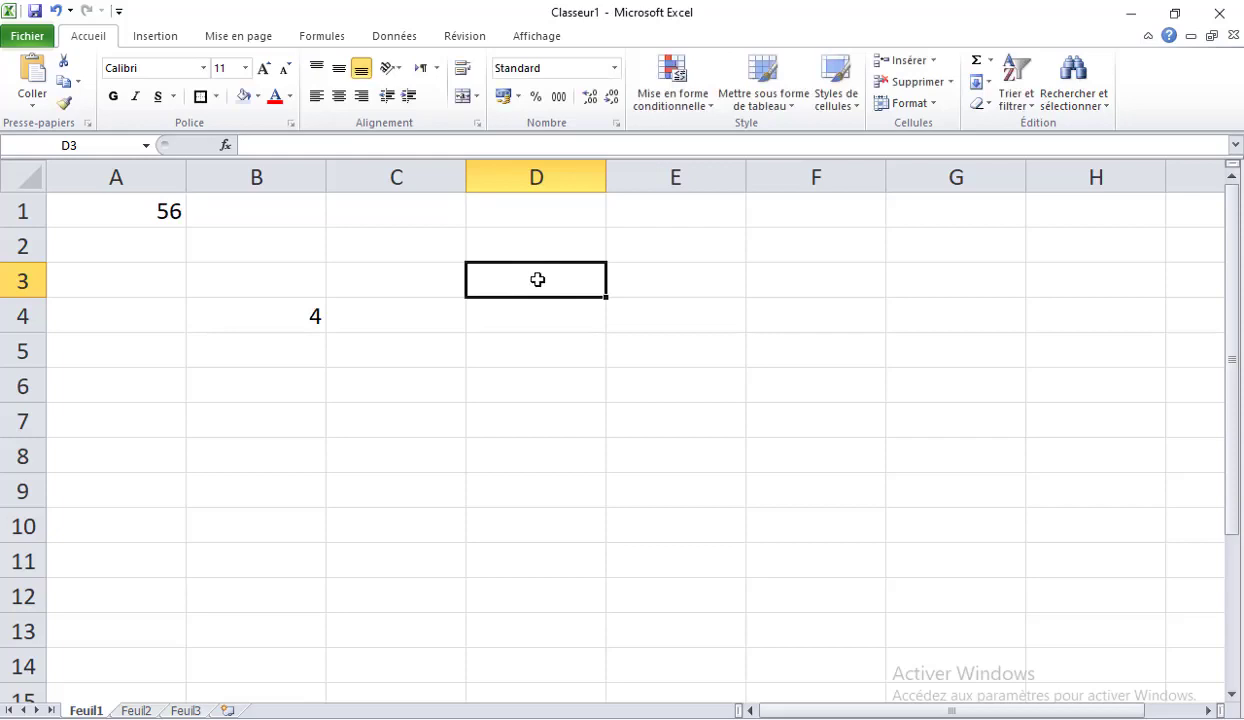
Calculate 56+4 in cell D3 using the literal numbers instead of cell references
type("+")
key("BackSpace")
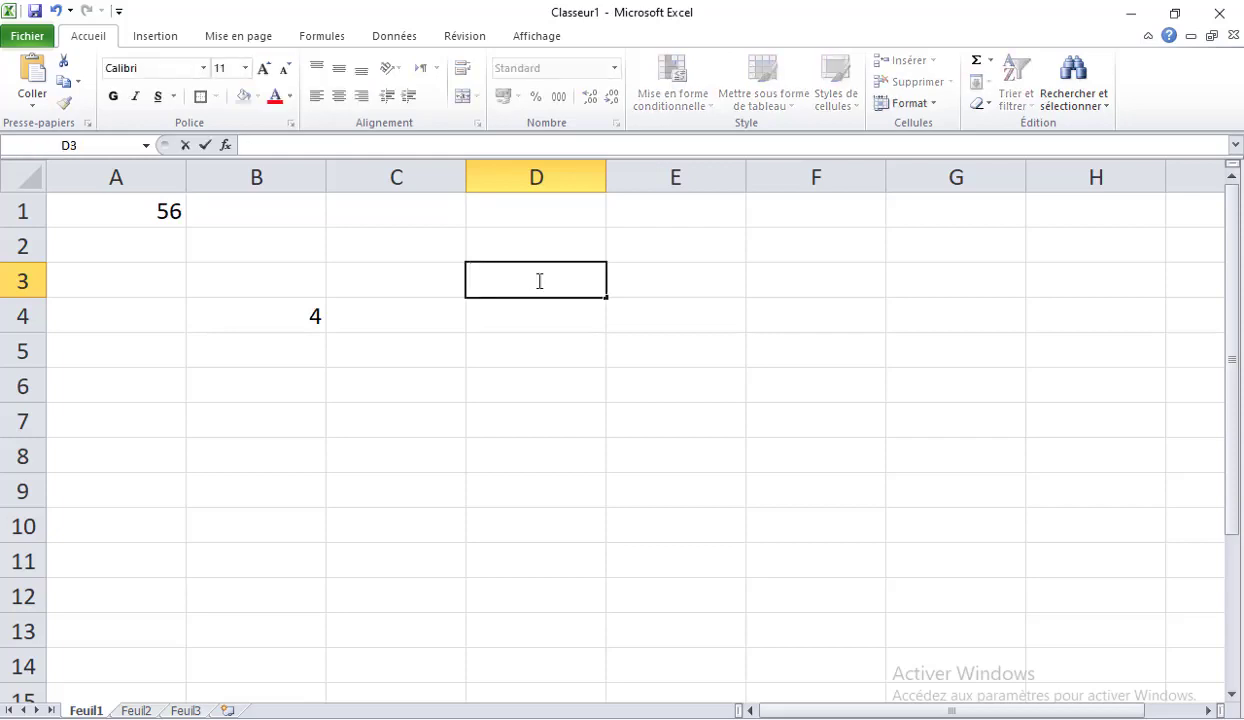
type("=")
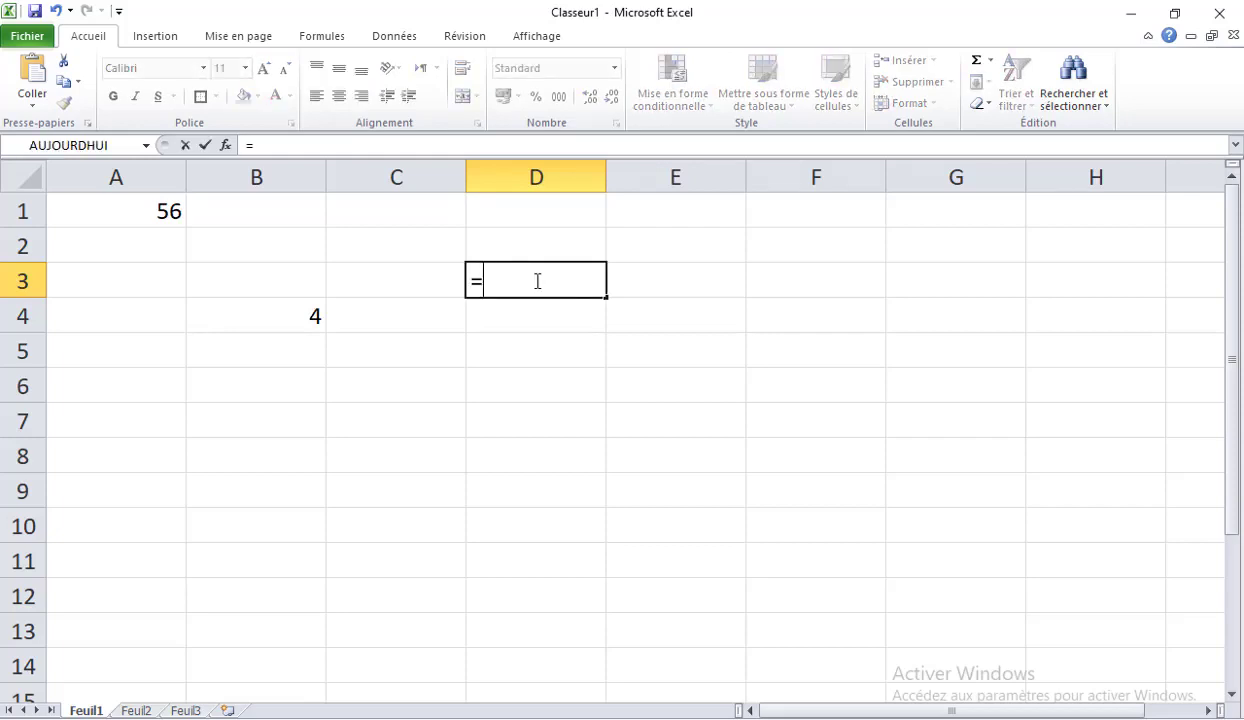
type("65")
key("BackSpace")
key("BackSpace")
type("56=")
key("BackSpace")
type("+4")
key("Return")
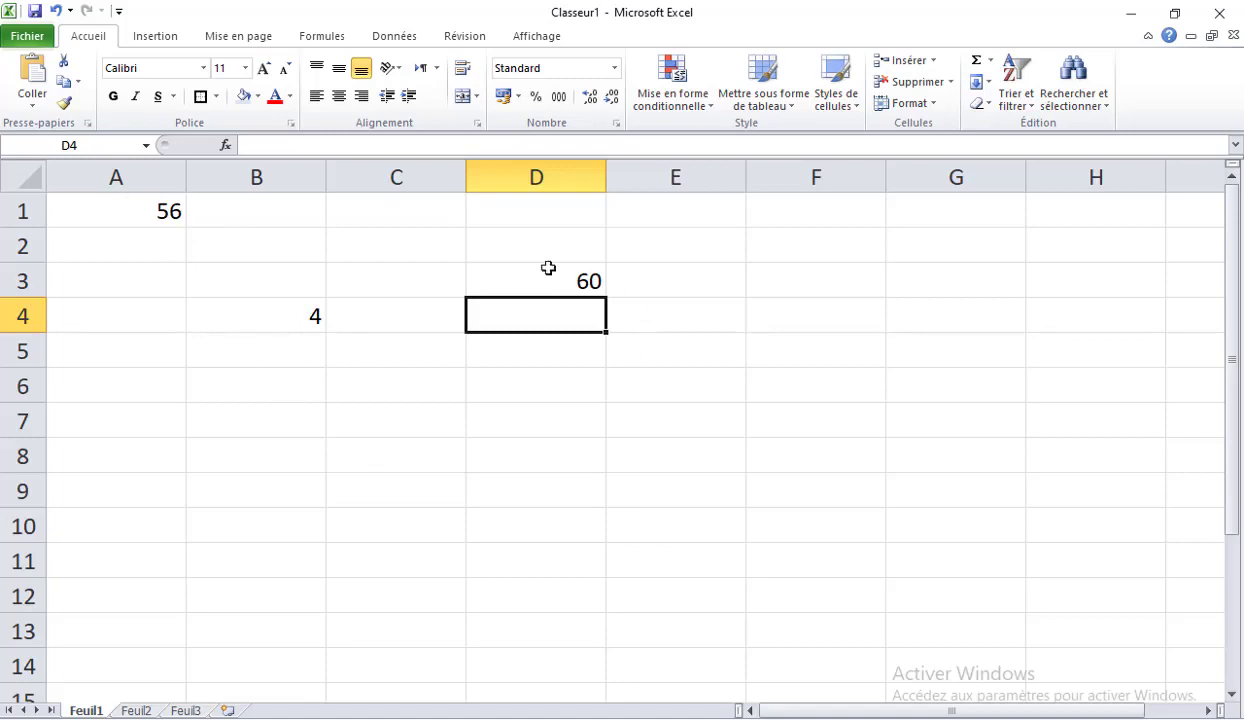
Change the value in cell B4 to 7 and check the source cells A1 and B4
left_click(296, 326)
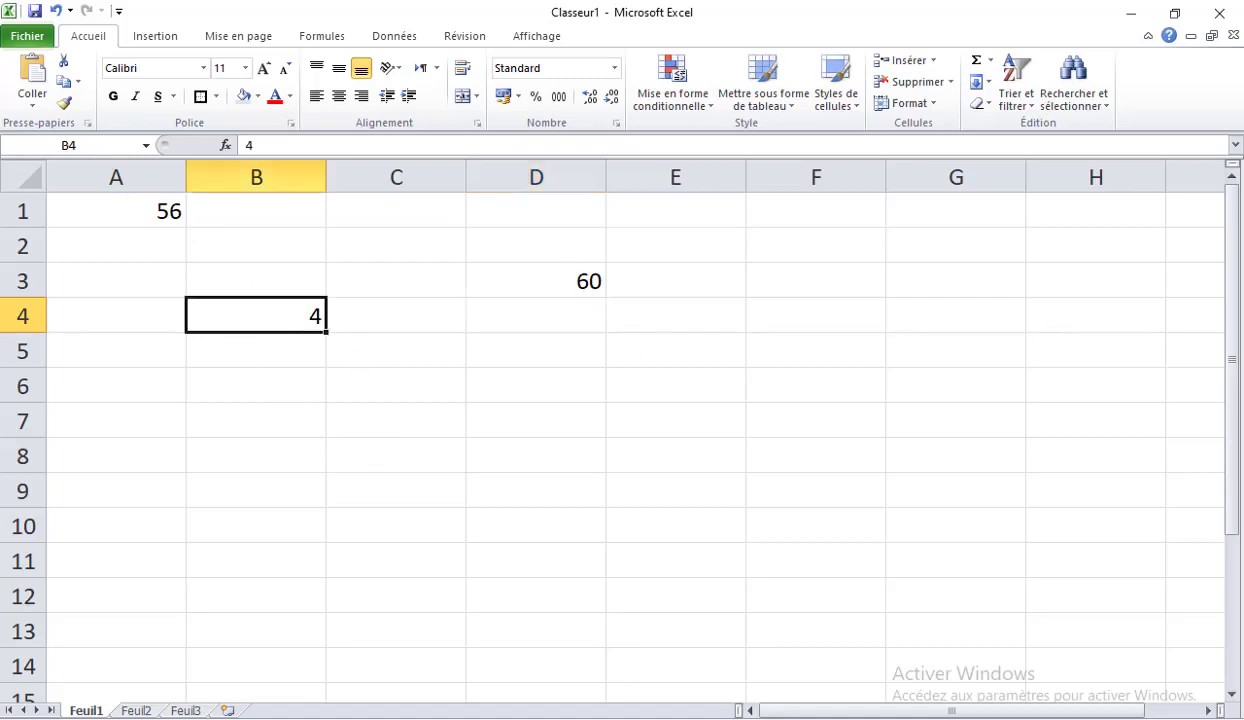
type("7")
left_click(675, 490)
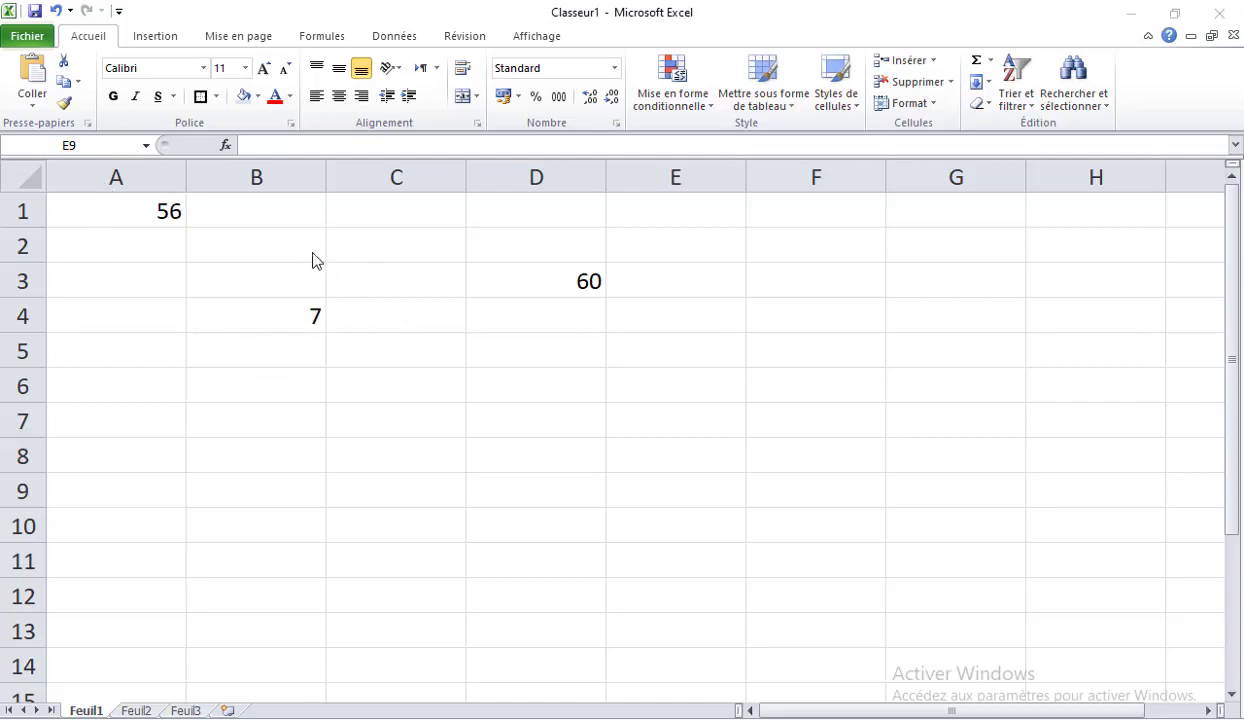
left_click(146, 211)
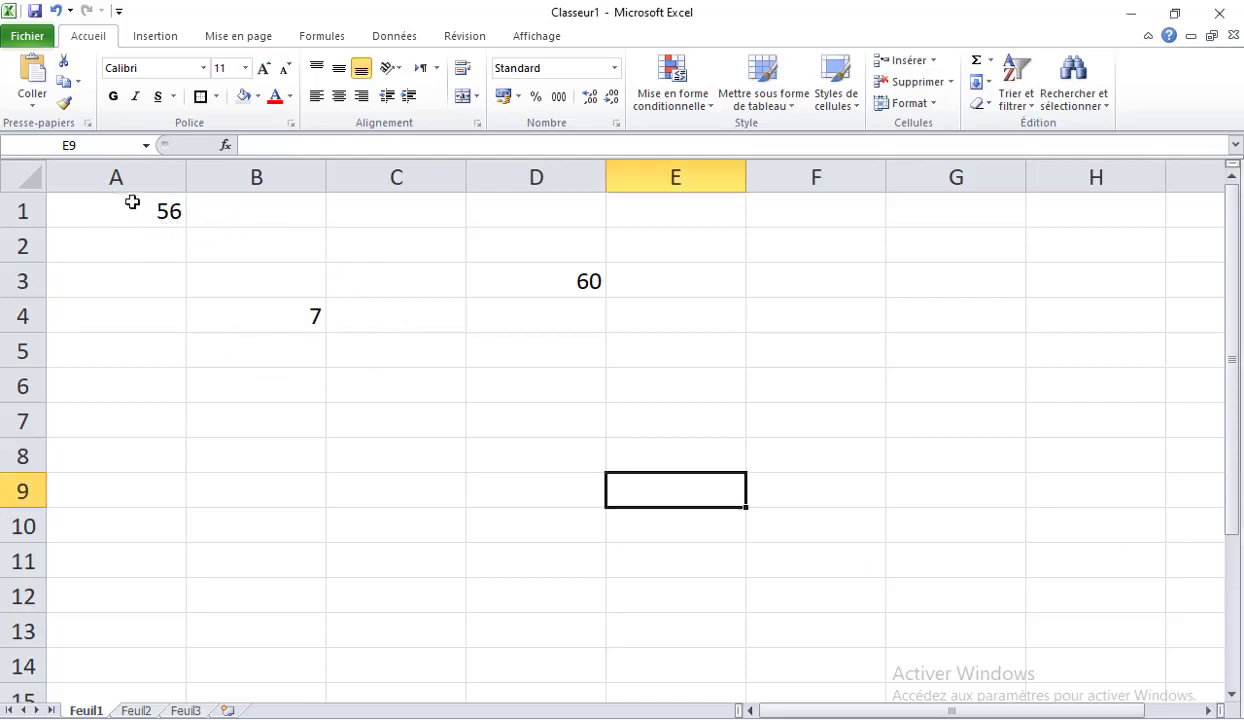
left_click(124, 224)
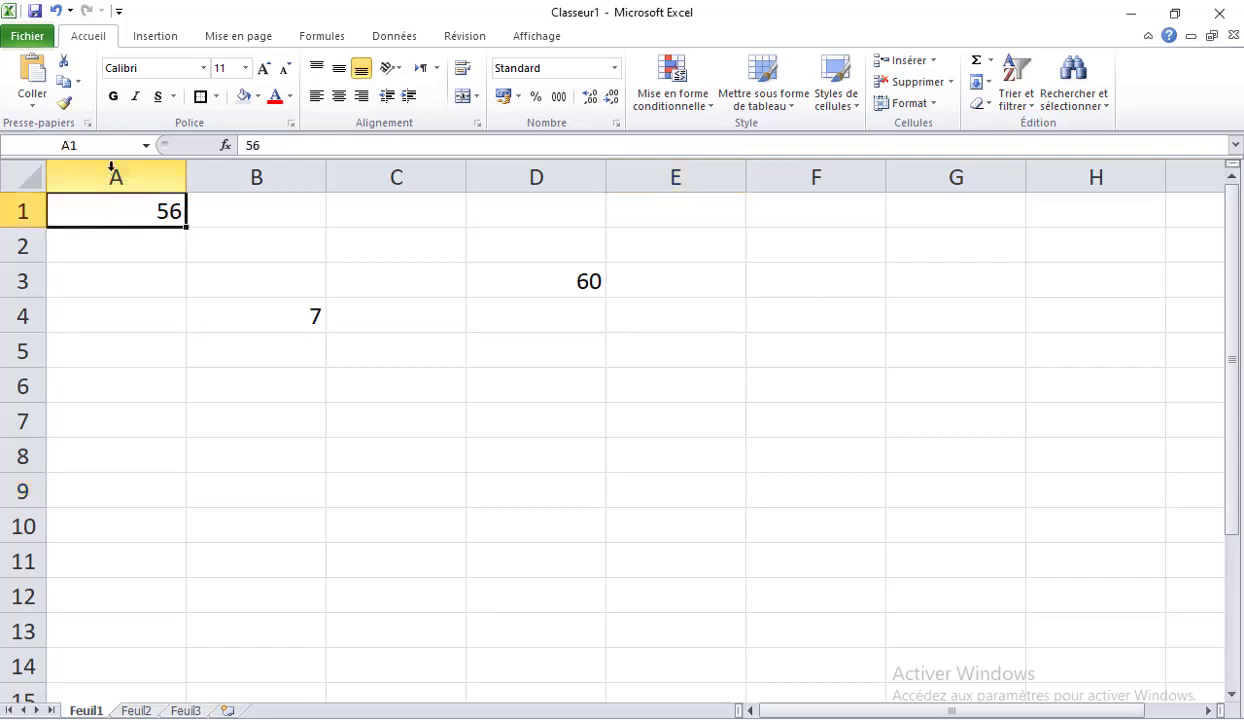
left_click(283, 320)
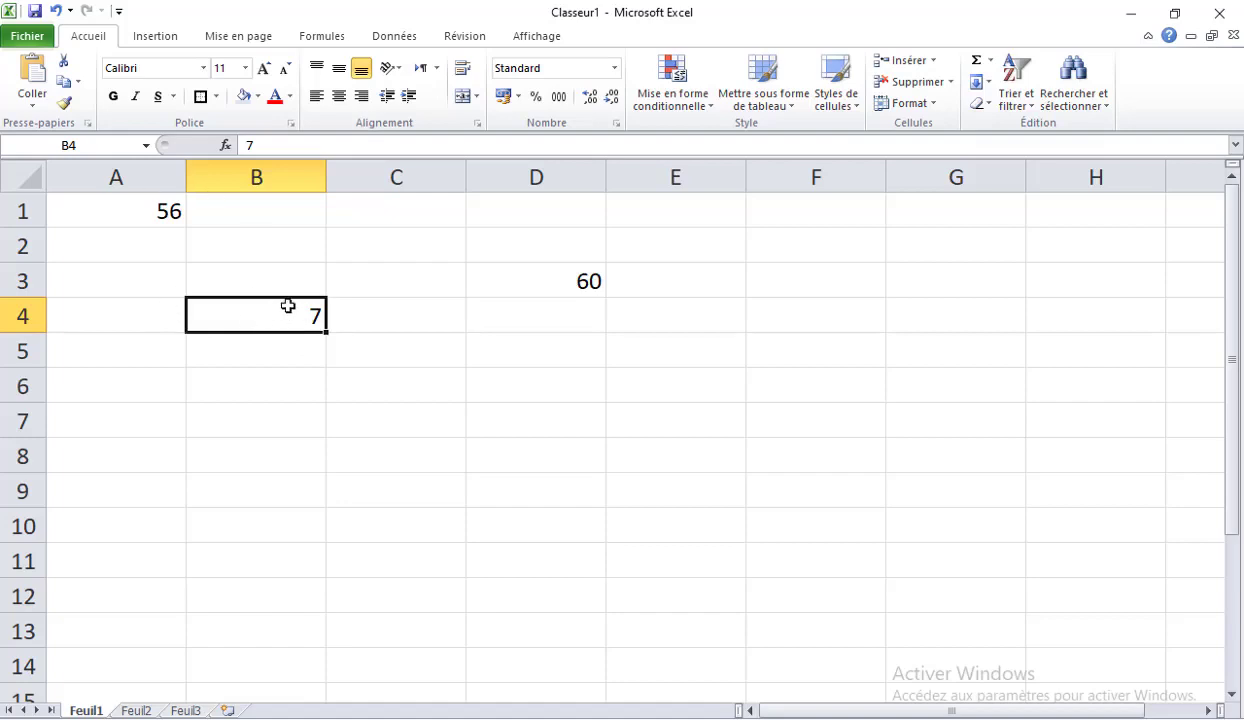
Replace the content of cell D3 with the cell-reference formula =A1+B4
left_click(573, 286)
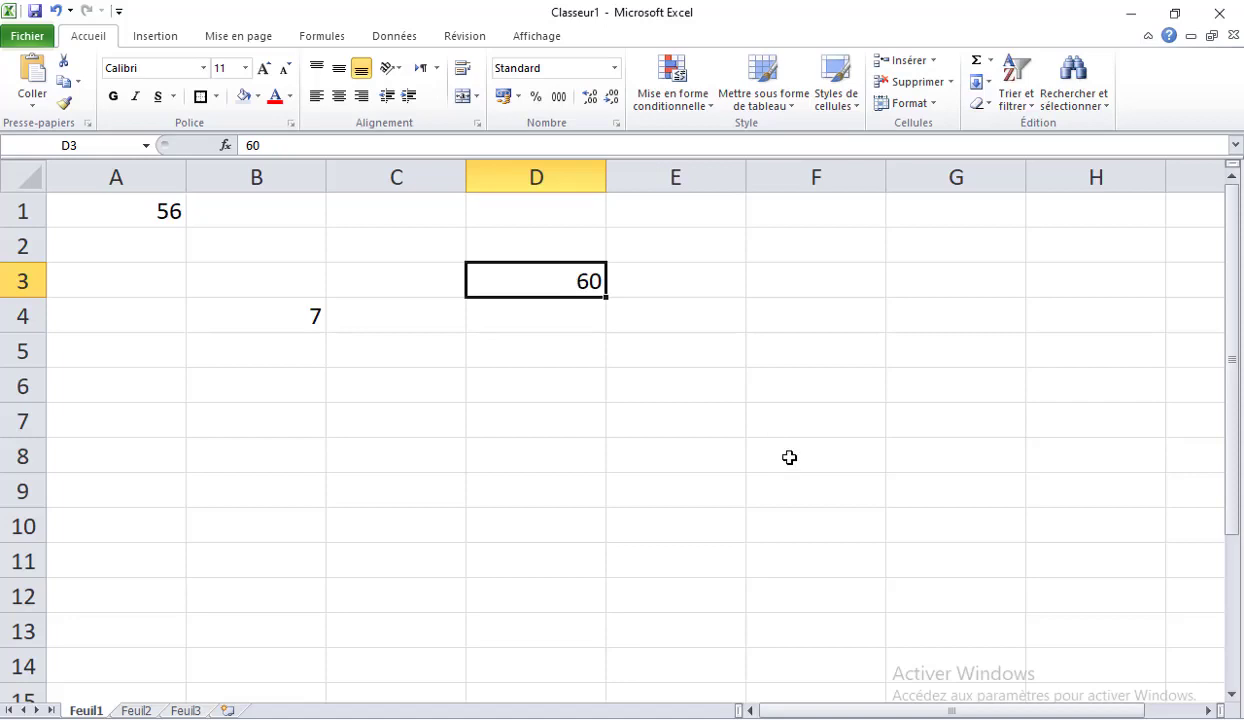
type("+")
key("BackSpace")
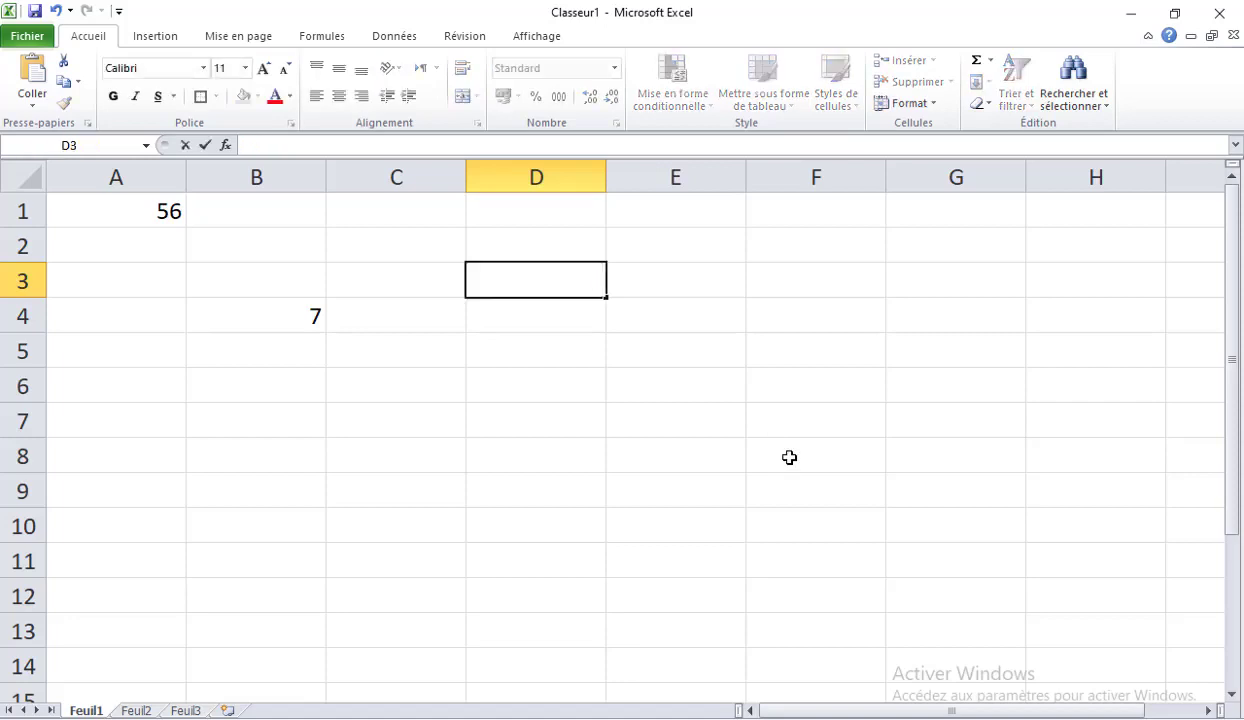
type("=")
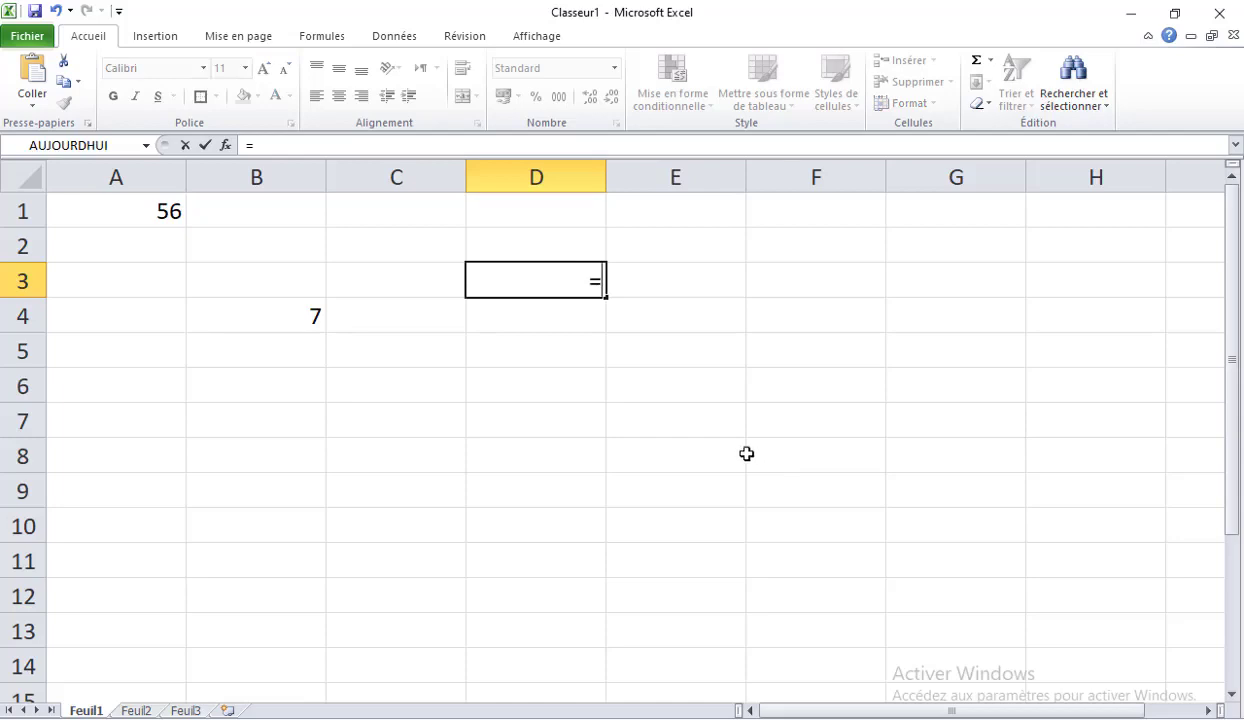
left_click(113, 211)
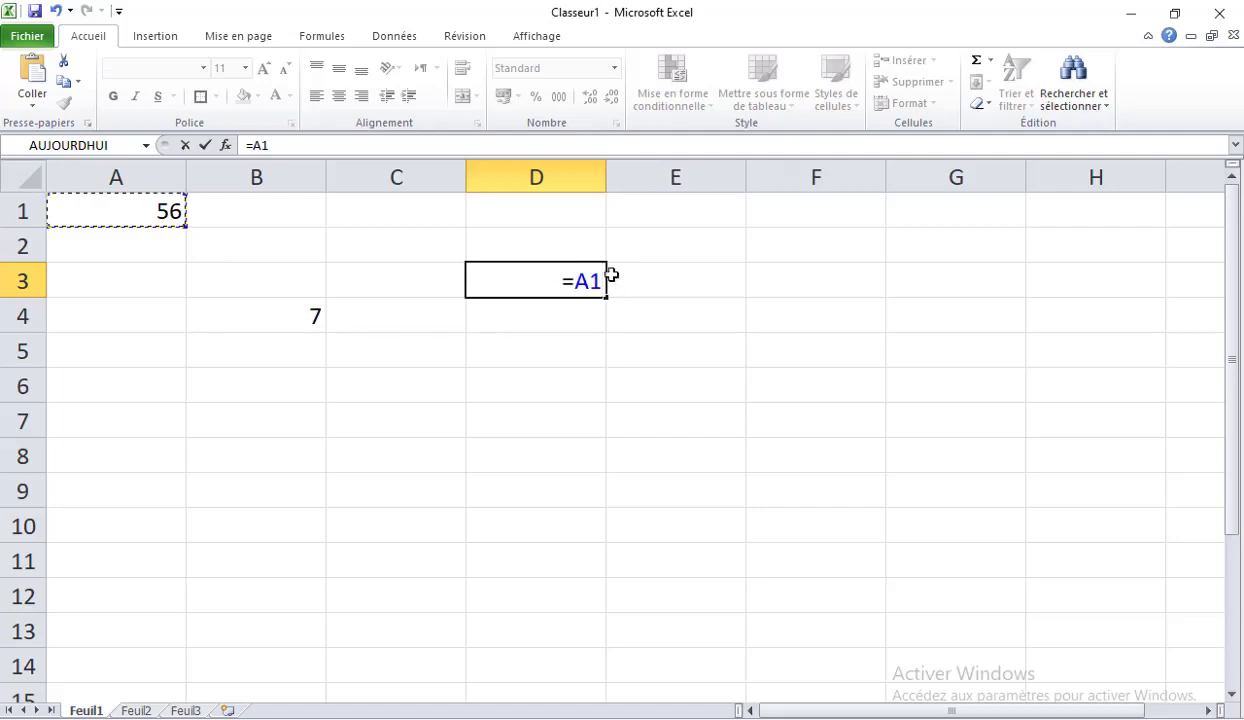
key("BackSpace")
key("BackSpace")
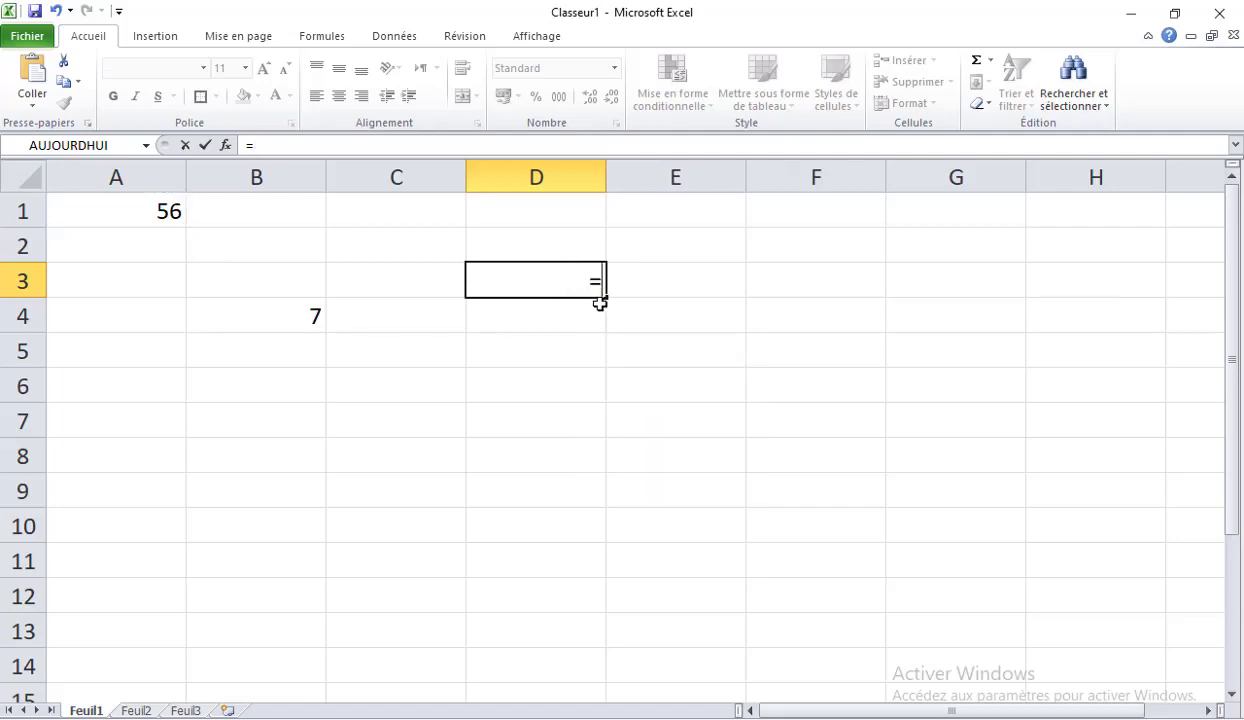
type("A")
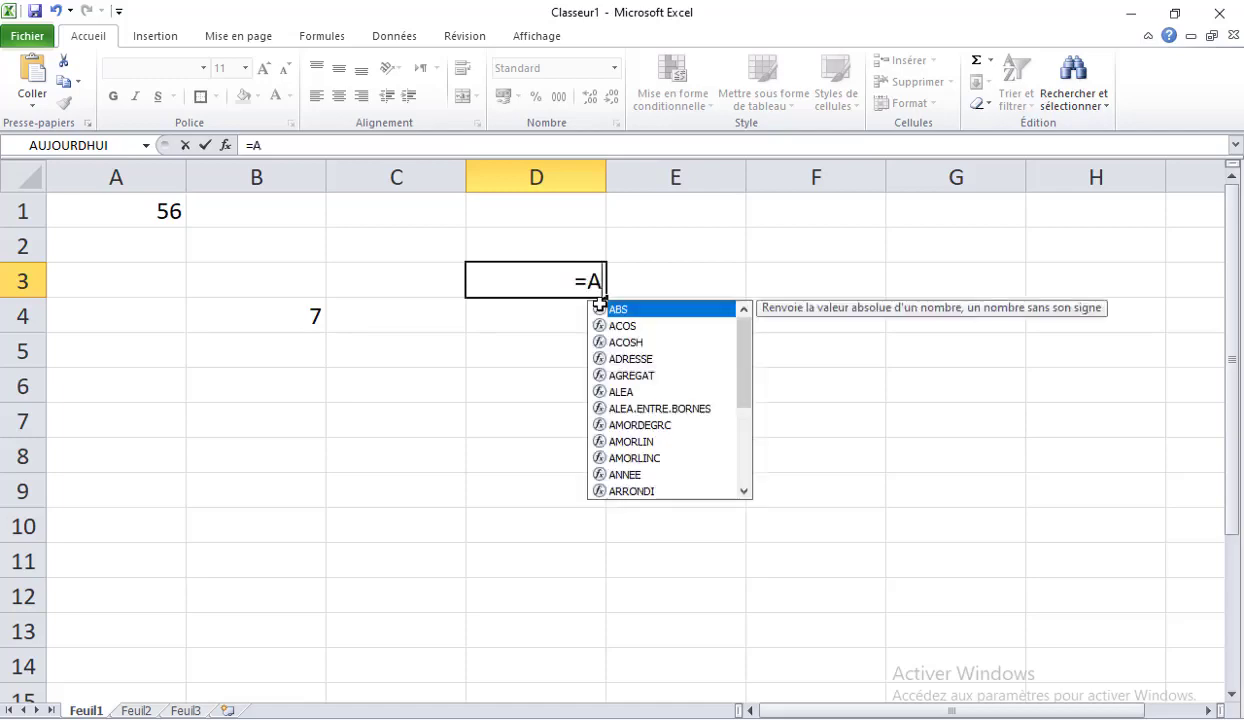
type("&")
key("BackSpace")
type("1")
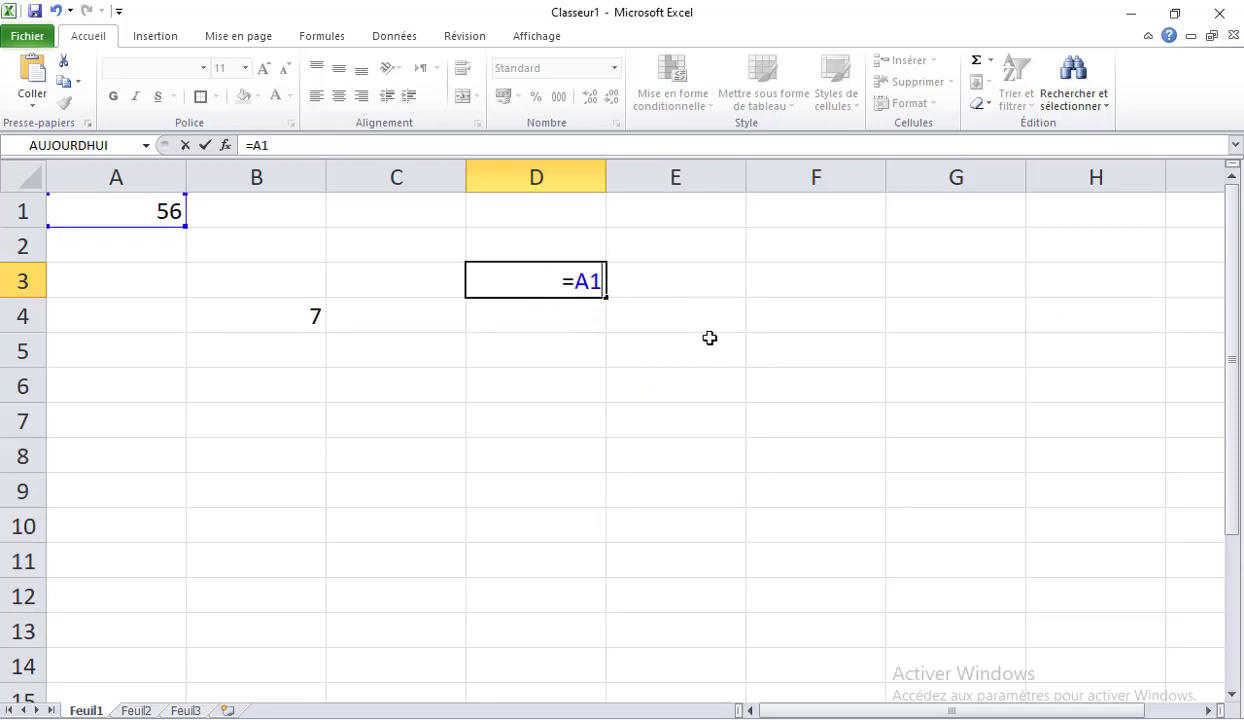
type("+")
left_click(258, 314)
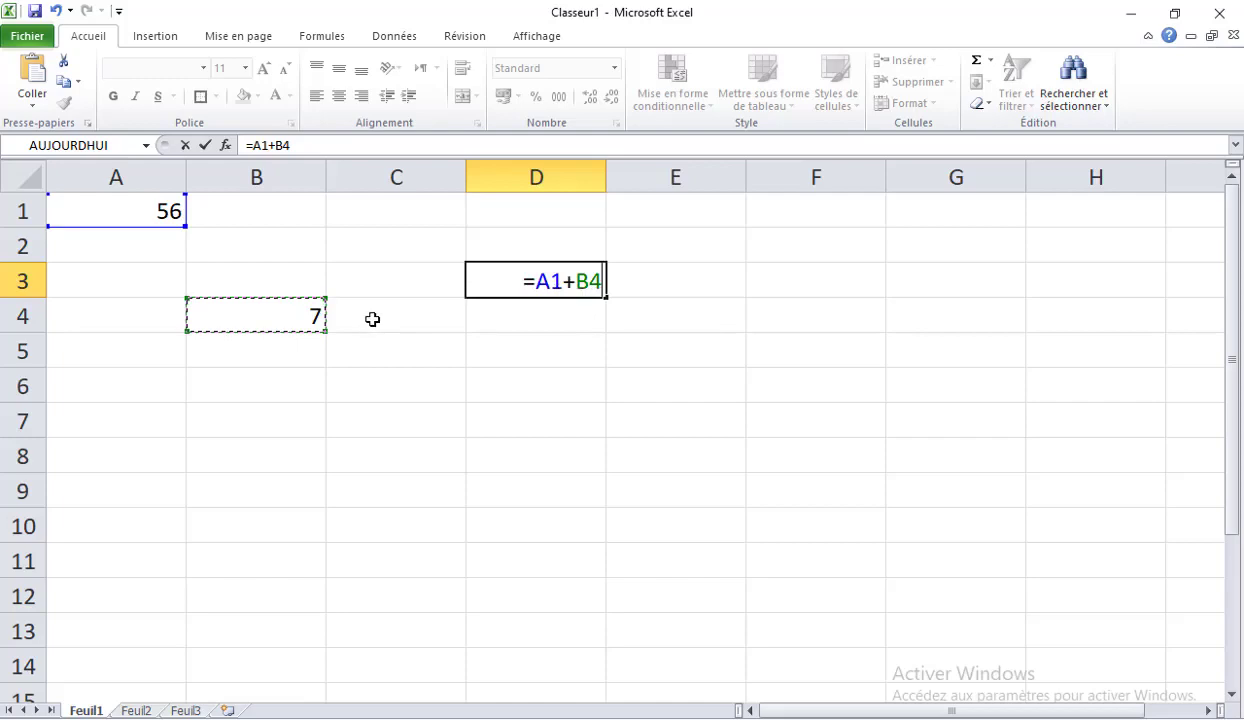
key("Return")
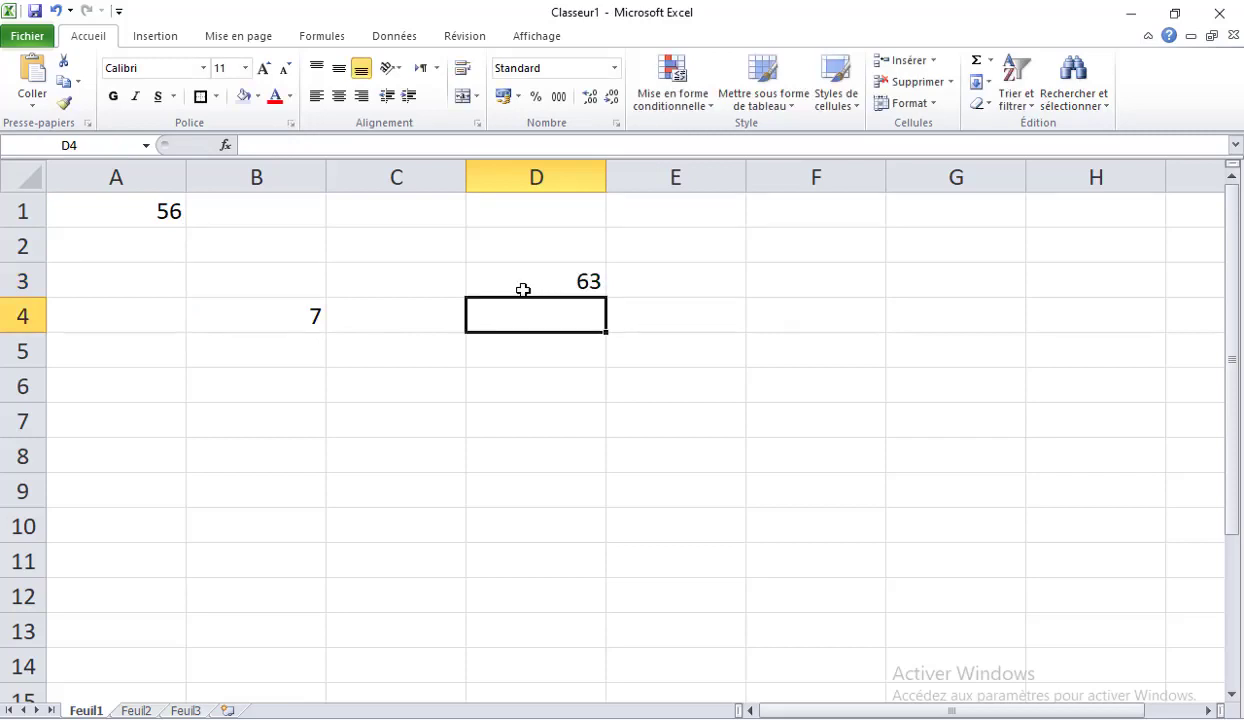
Change the source values to 70 in cell A1 and 12 in cell B4
left_click(158, 219)
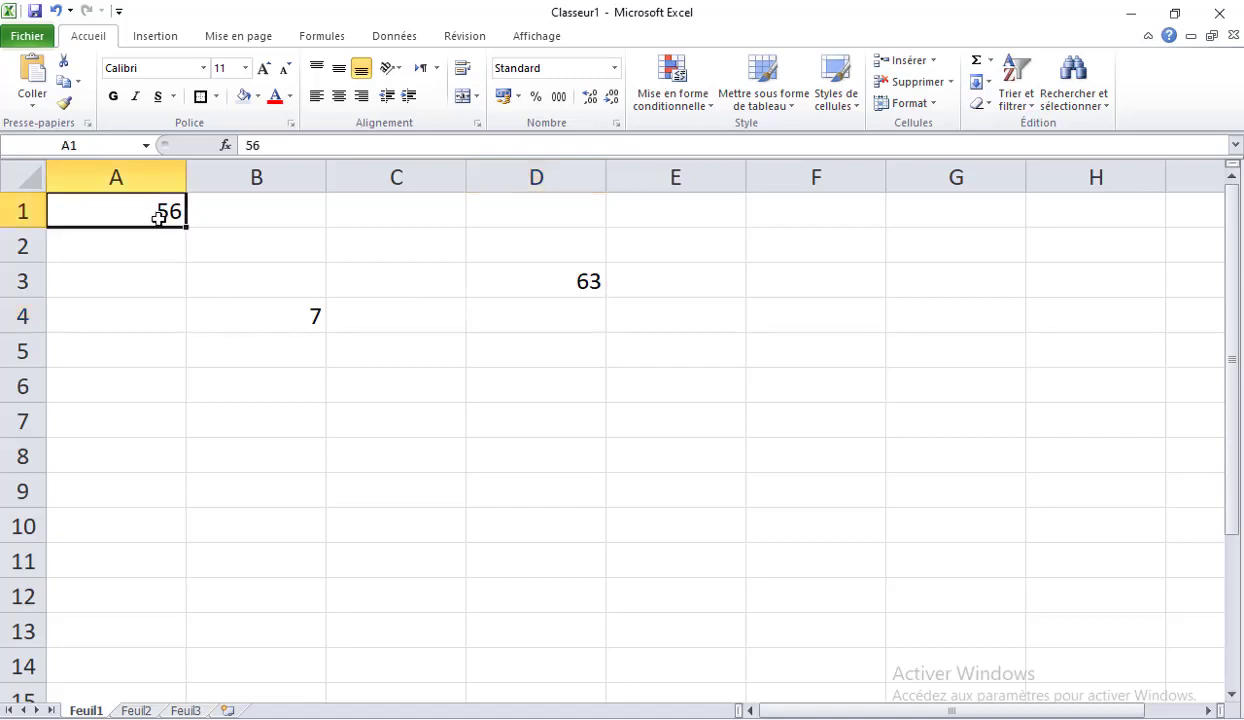
type("70")
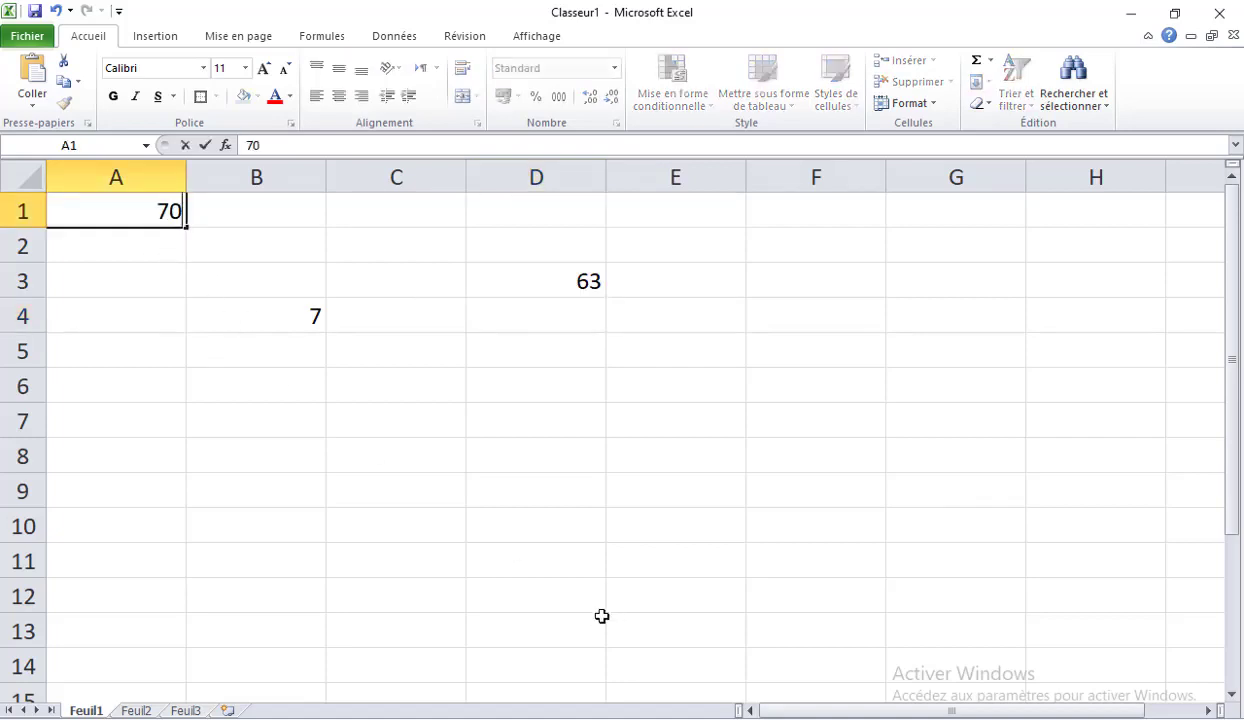
key("Return")
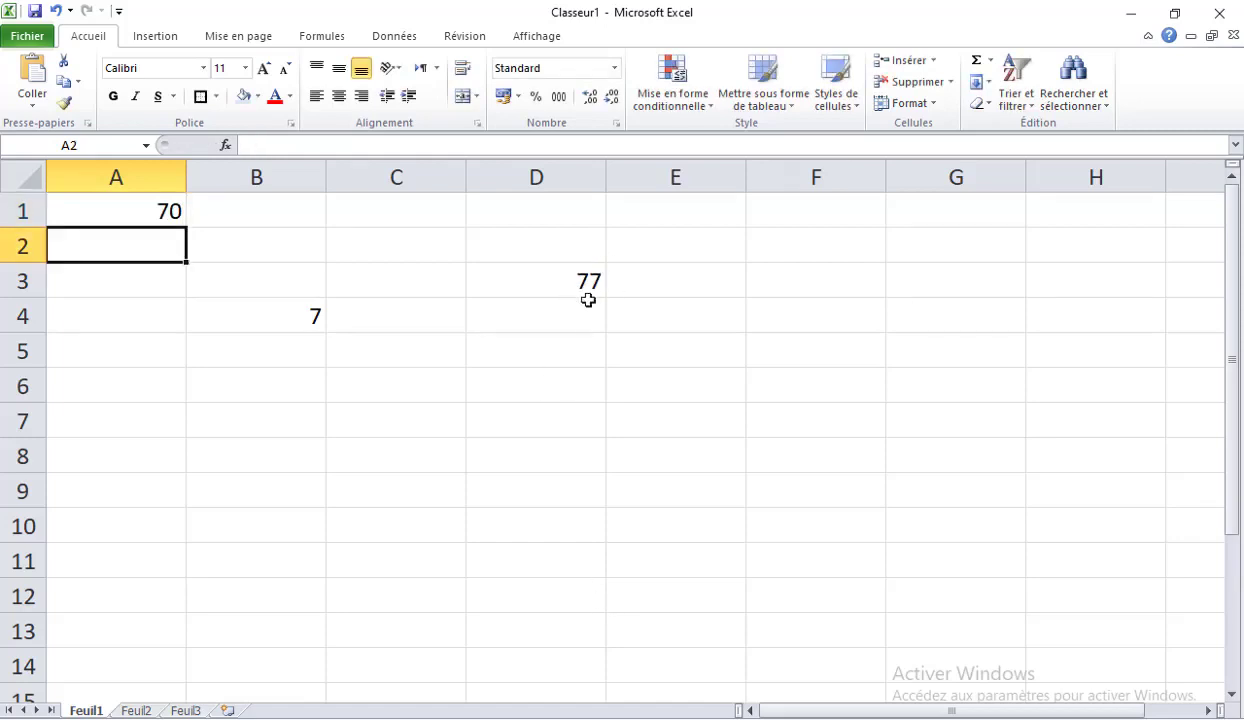
left_click(292, 318)
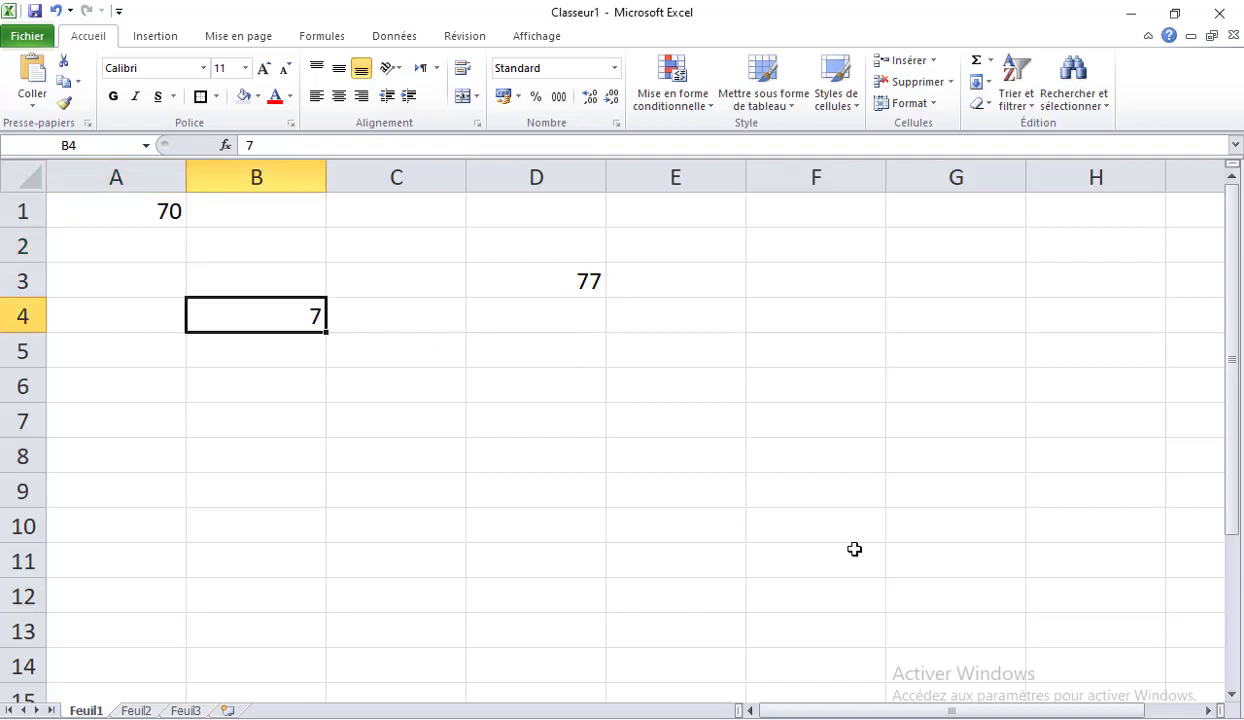
type("12")
key("Return")
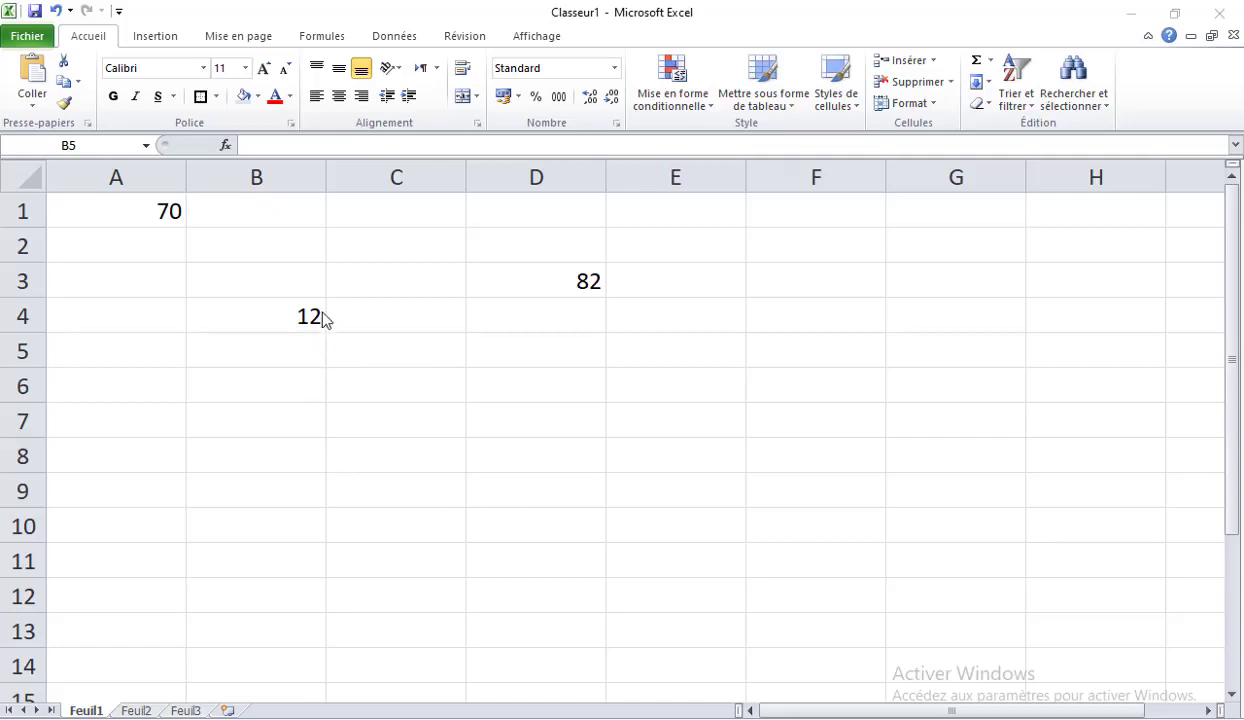
Calculate 20% of cell B4 in cell C7 with the formula =B4*20%
left_click(292, 326)
left_click(289, 316)
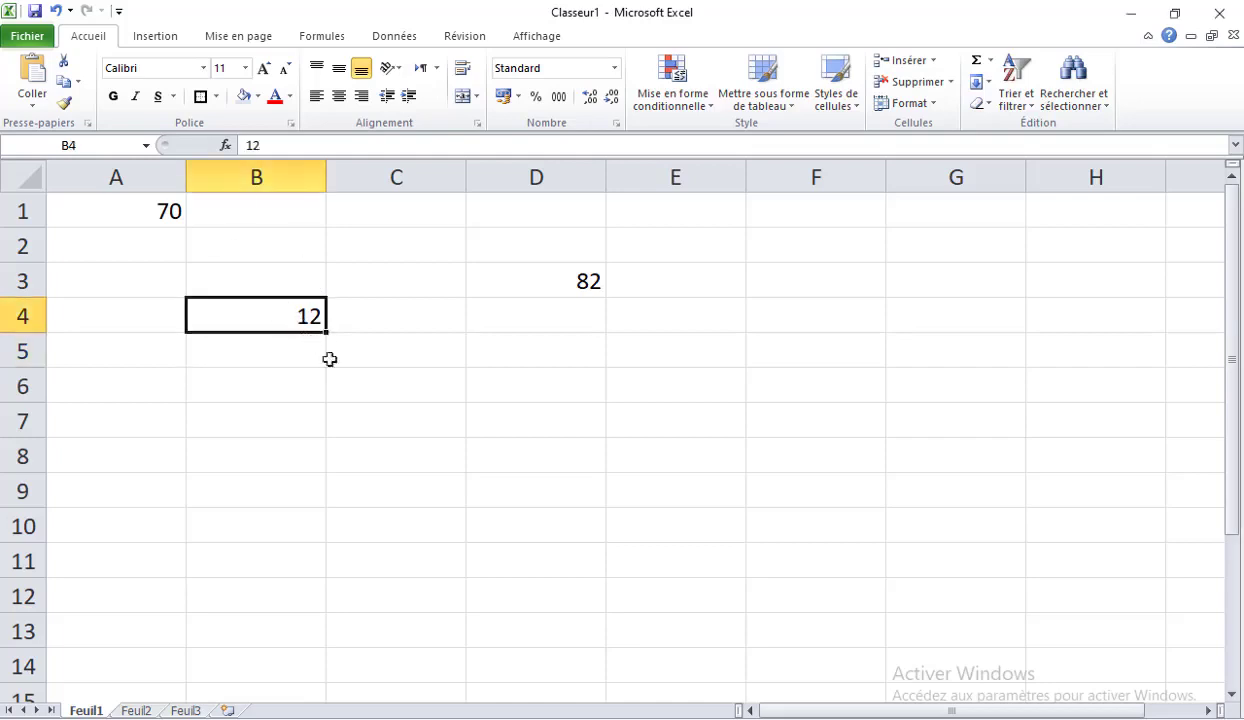
left_click(400, 422)
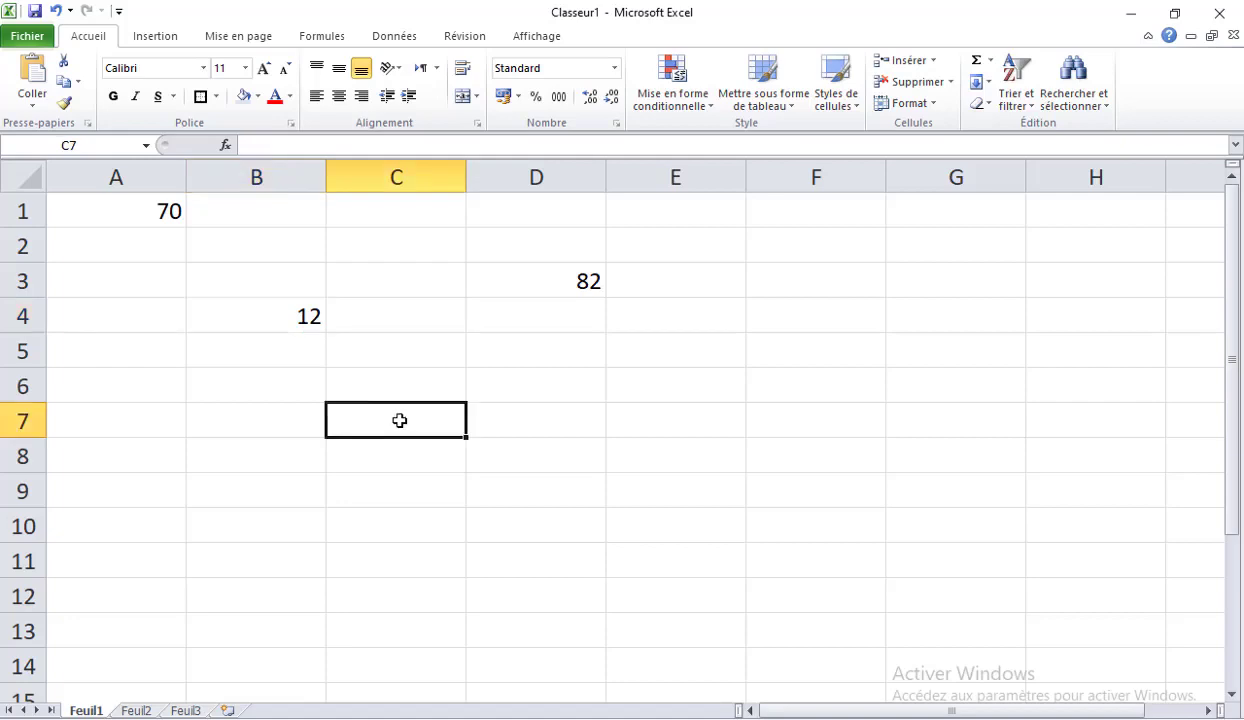
type("=")
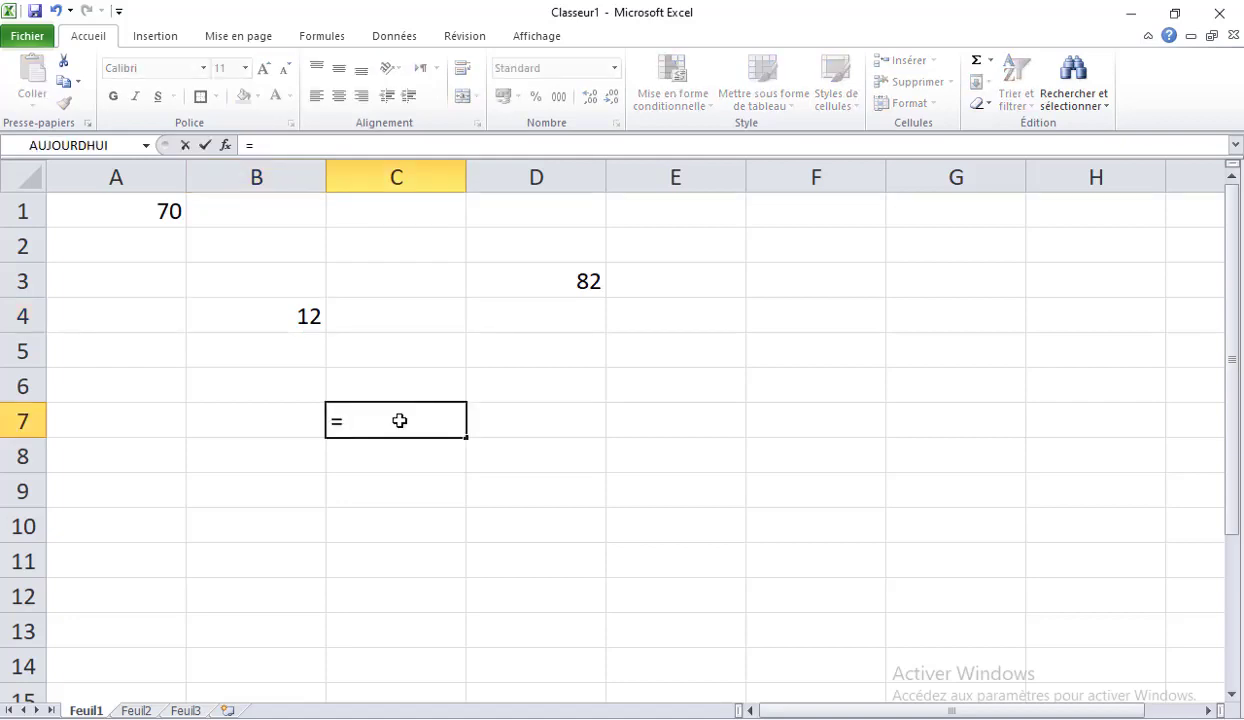
left_click(293, 314)
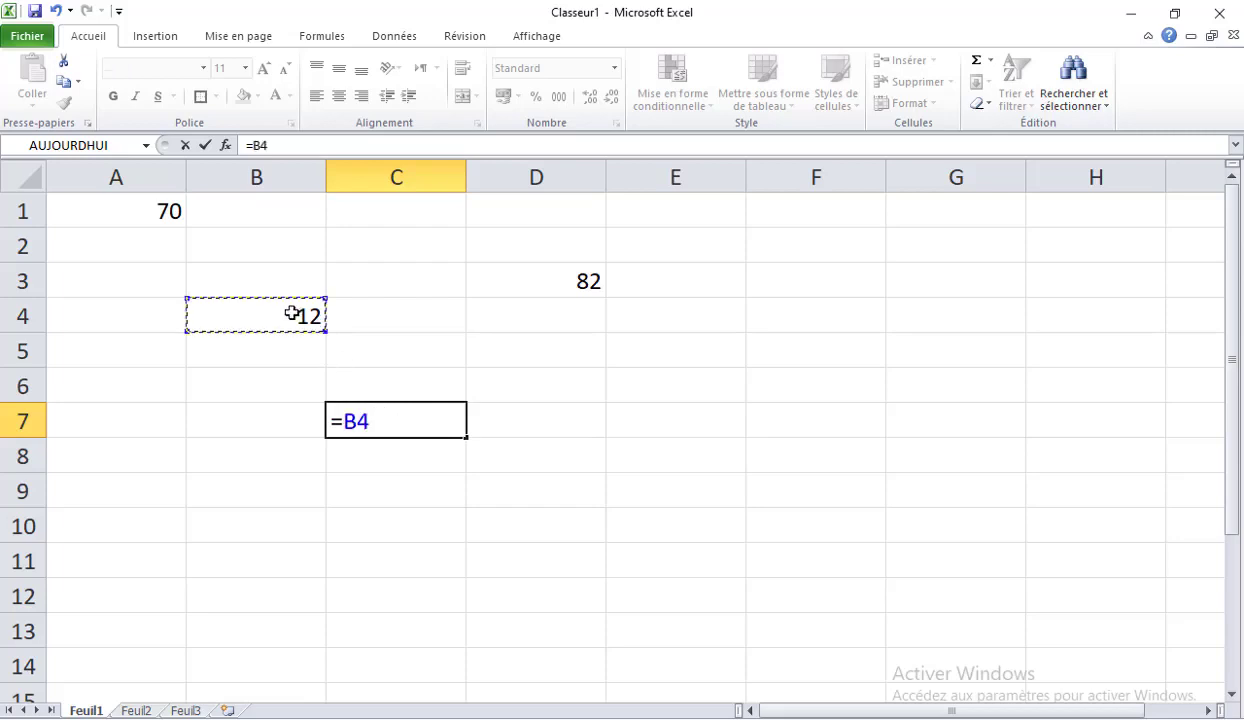
type("*")
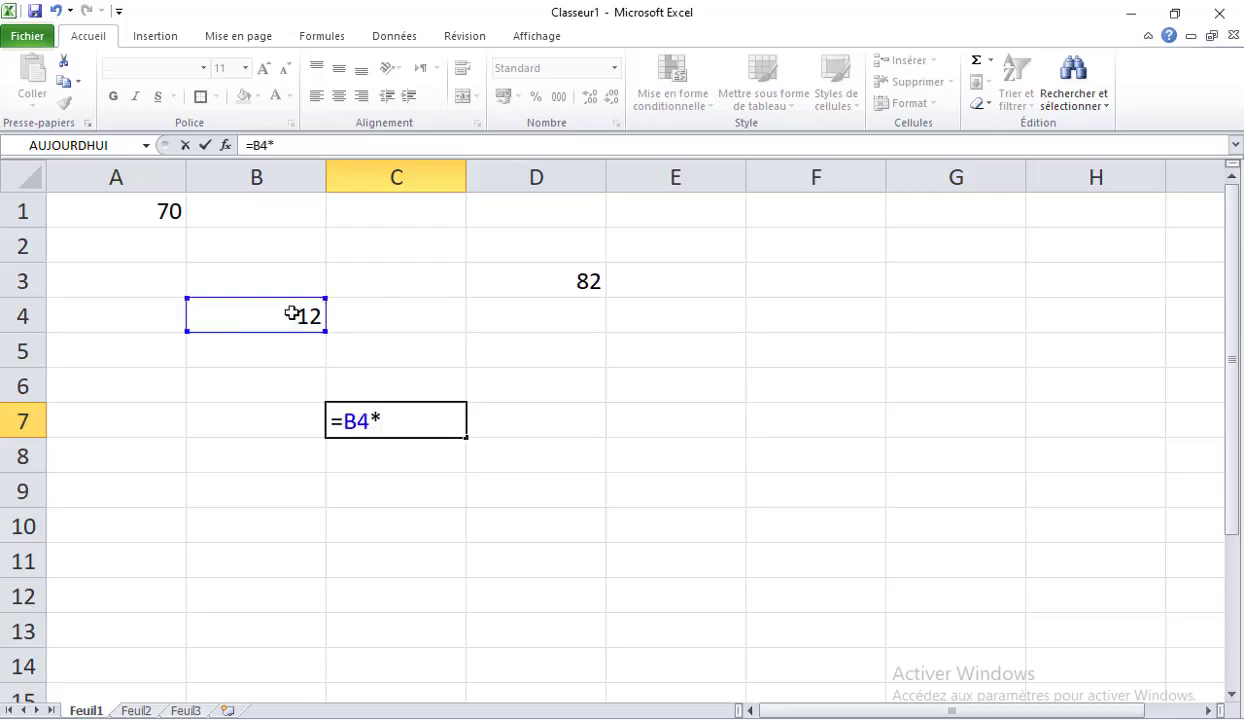
type("20%")
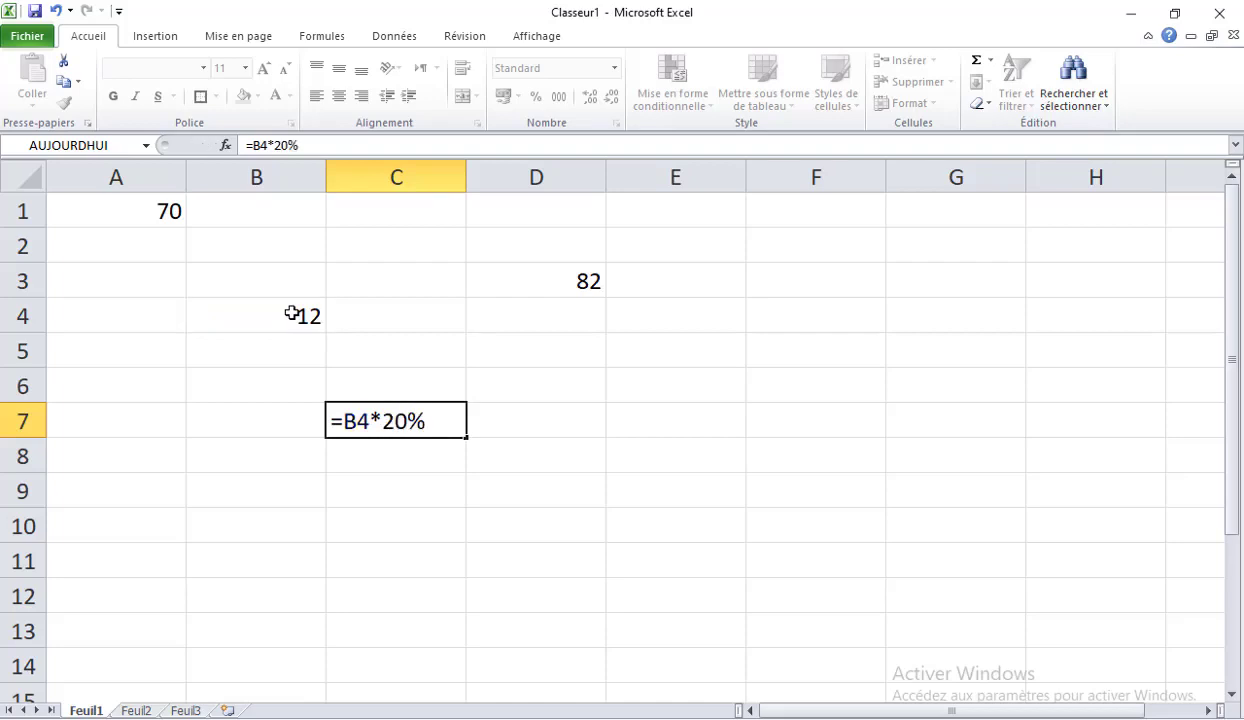
key("Return")
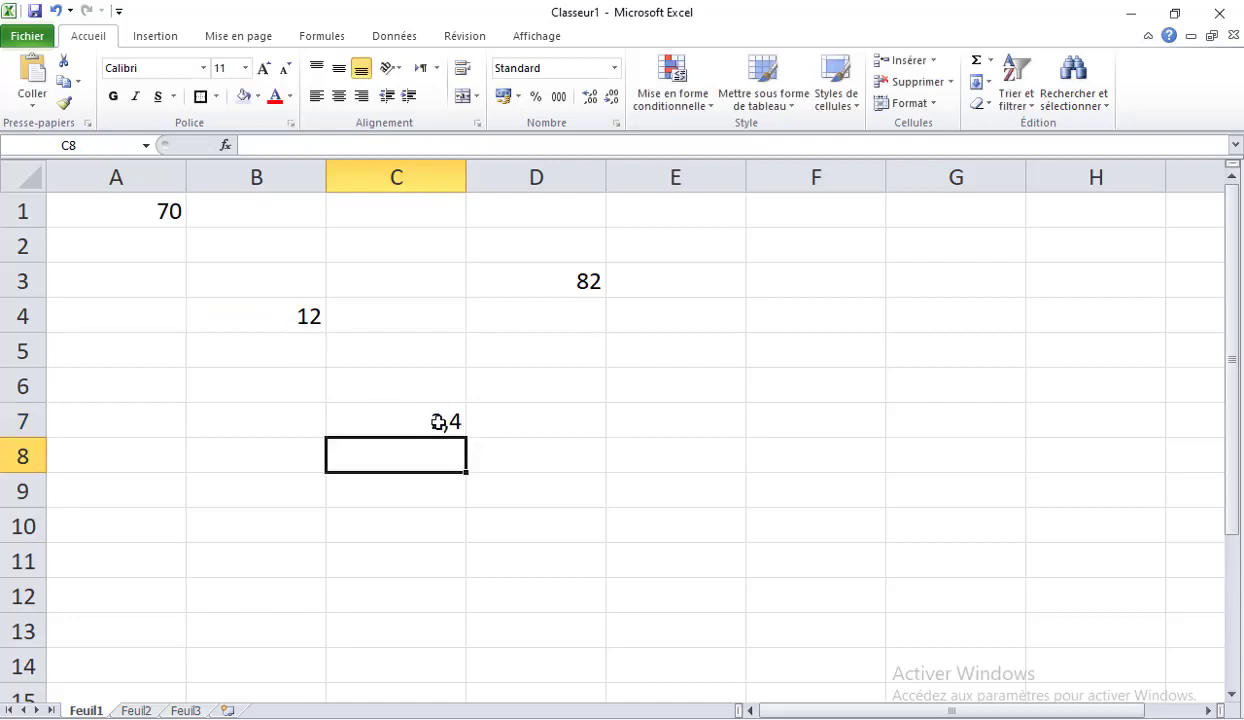
Change the value in cell B4 to 19 to test the formulas that depend on it
left_click(300, 313)
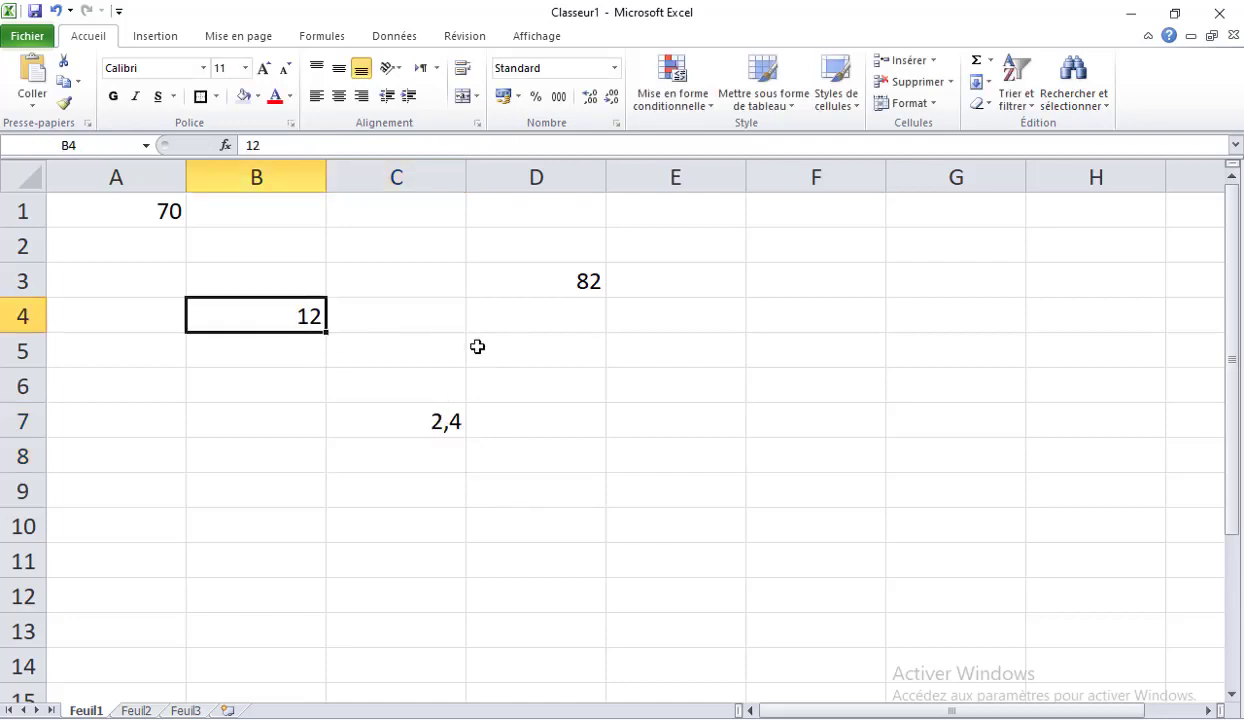
type("19")
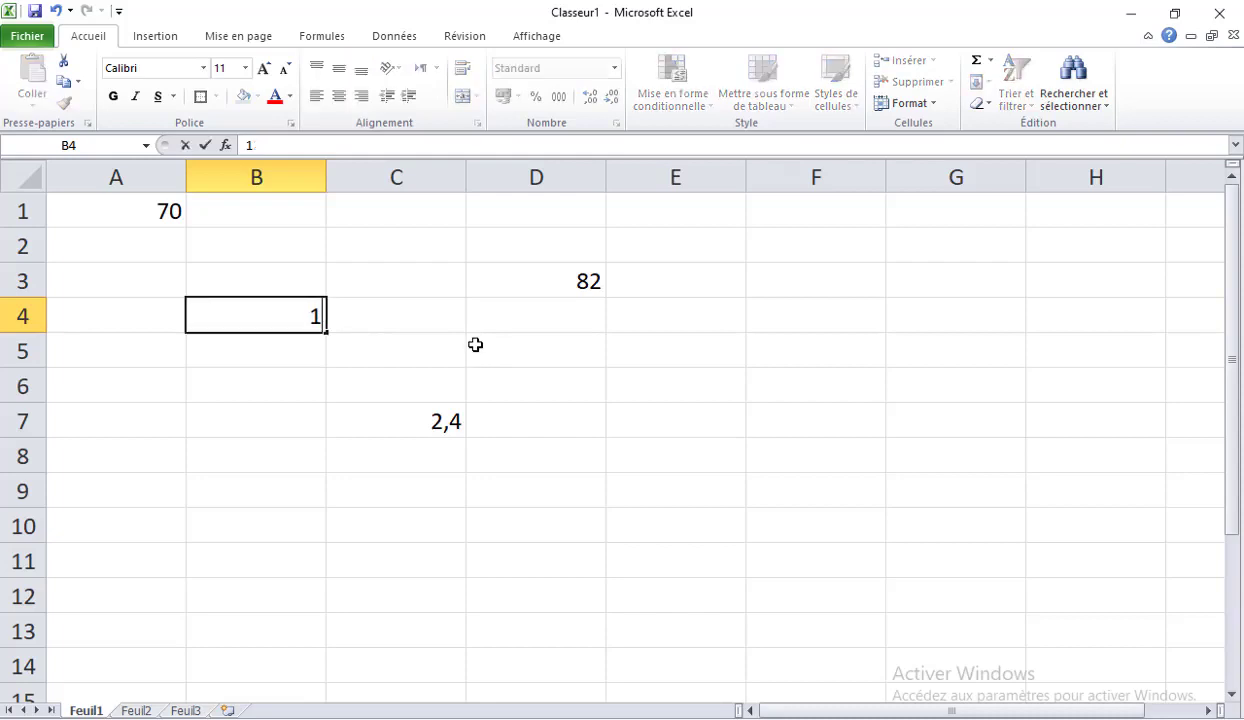
key("Return")
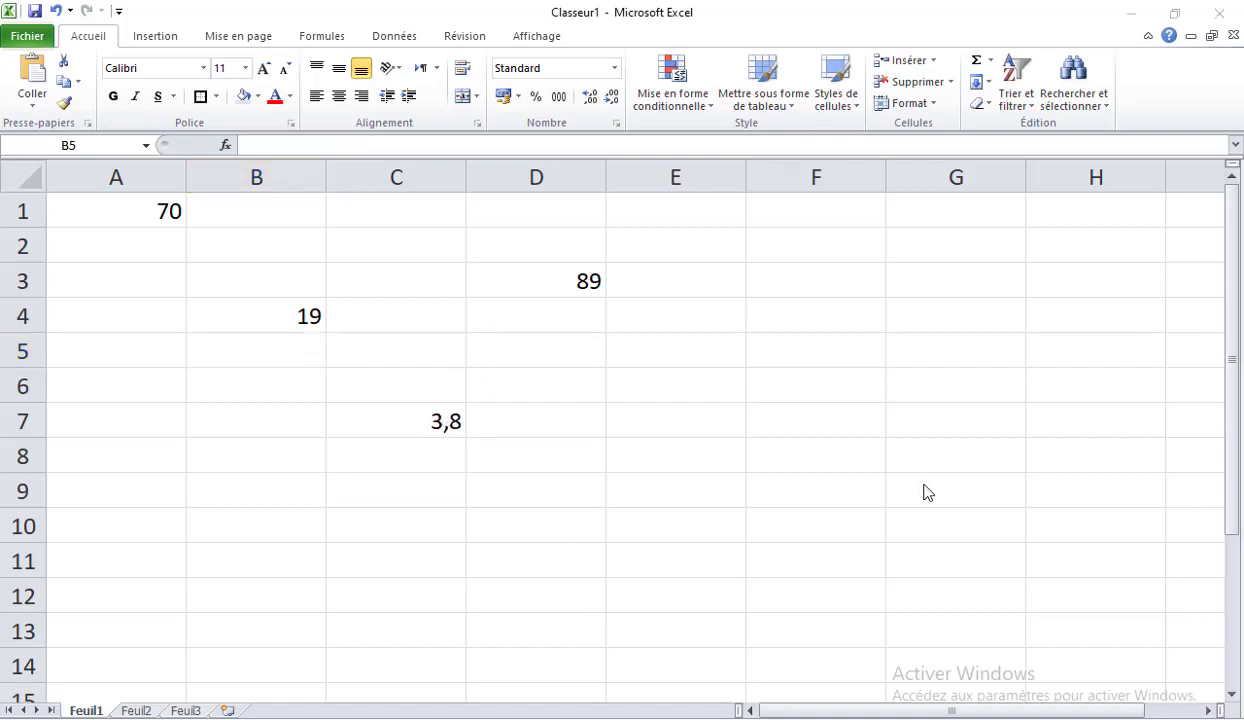
On sheet Feuil2, calculate the first student's Somme in cell G8 with the formula =D8+E8+F8
left_click(137, 711)
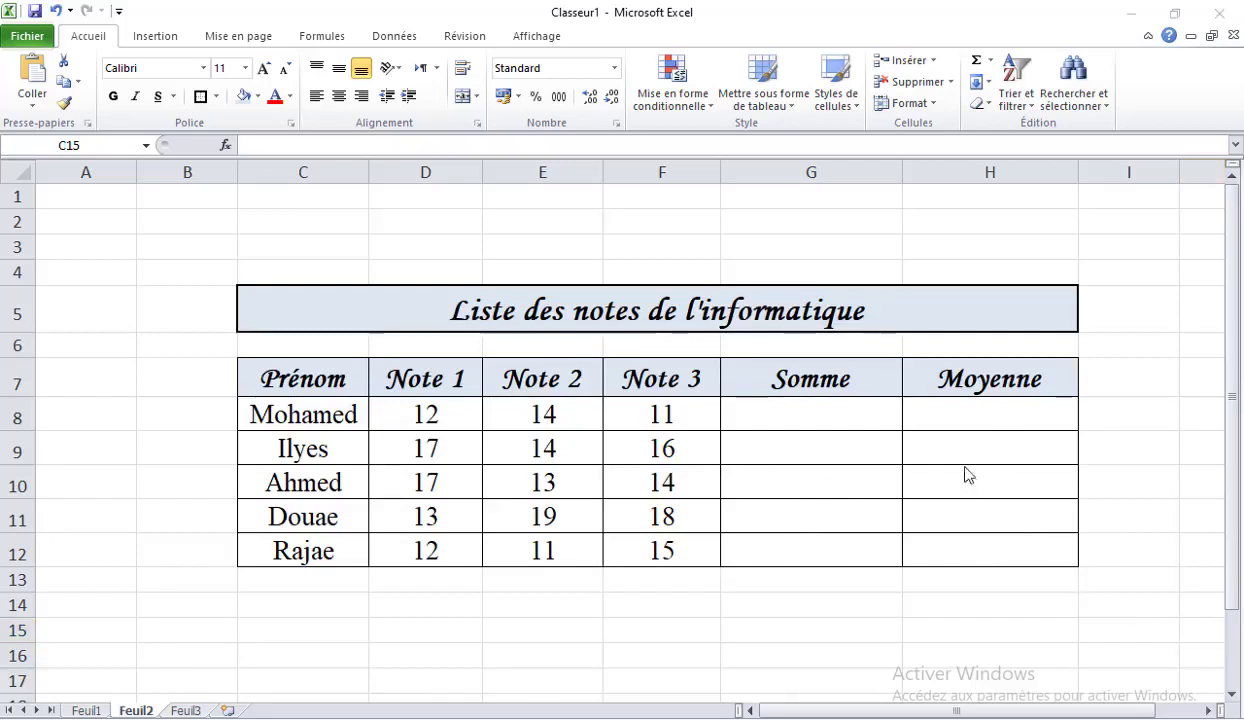
left_click(786, 414)
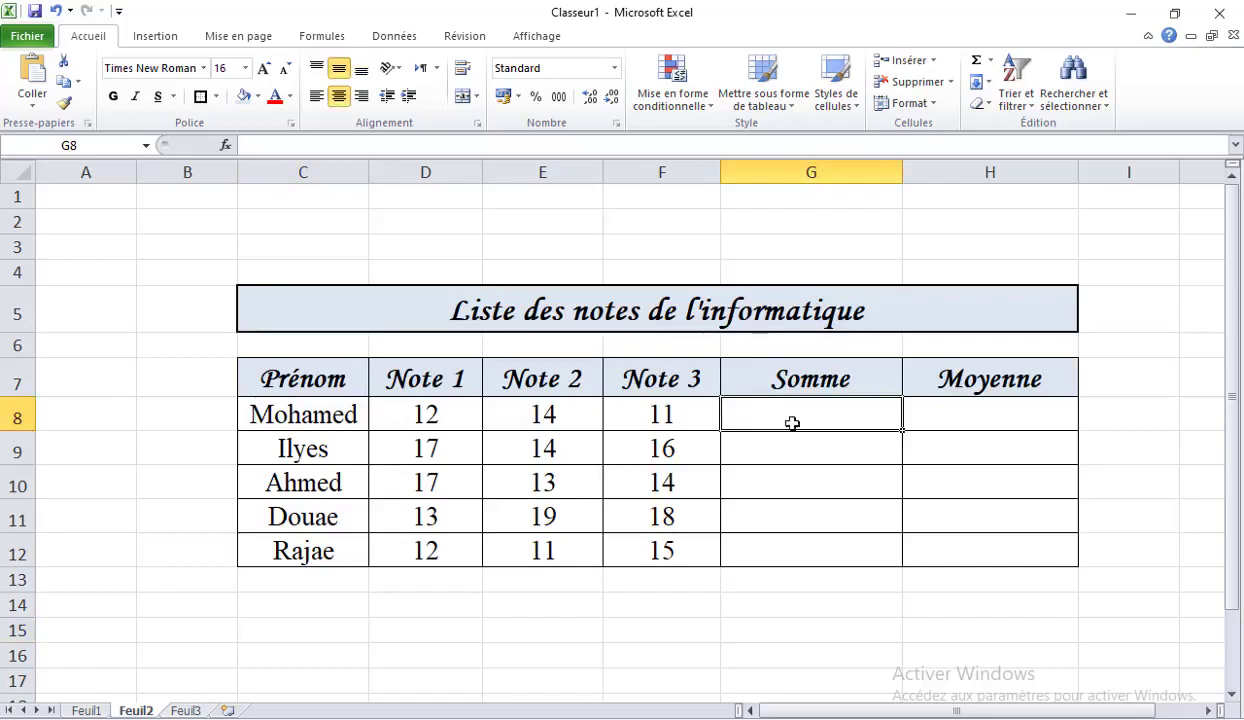
type("=")
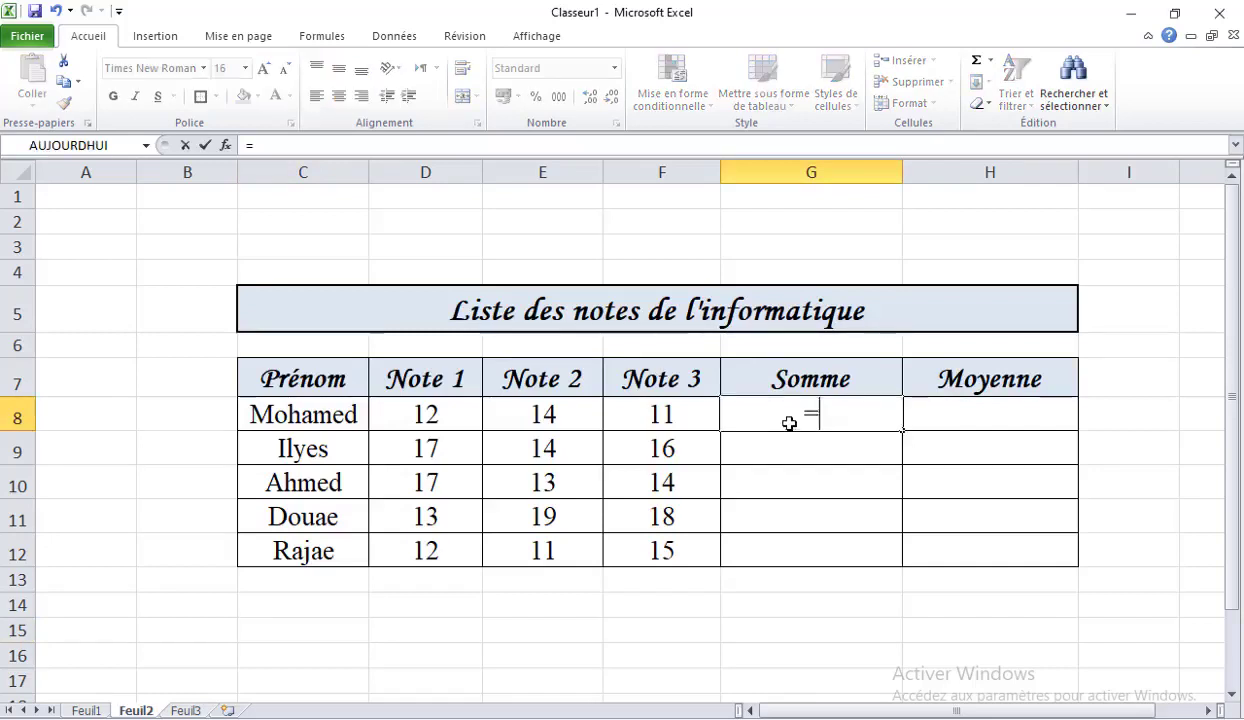
left_click(437, 413)
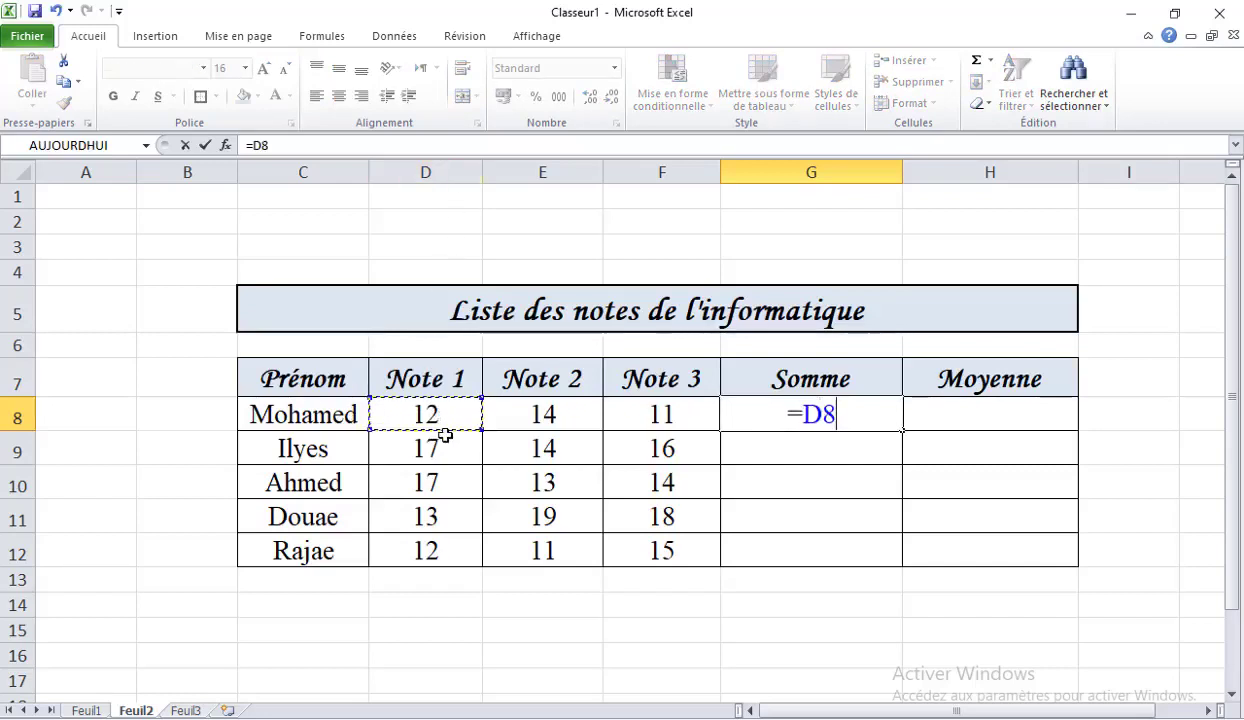
type("+")
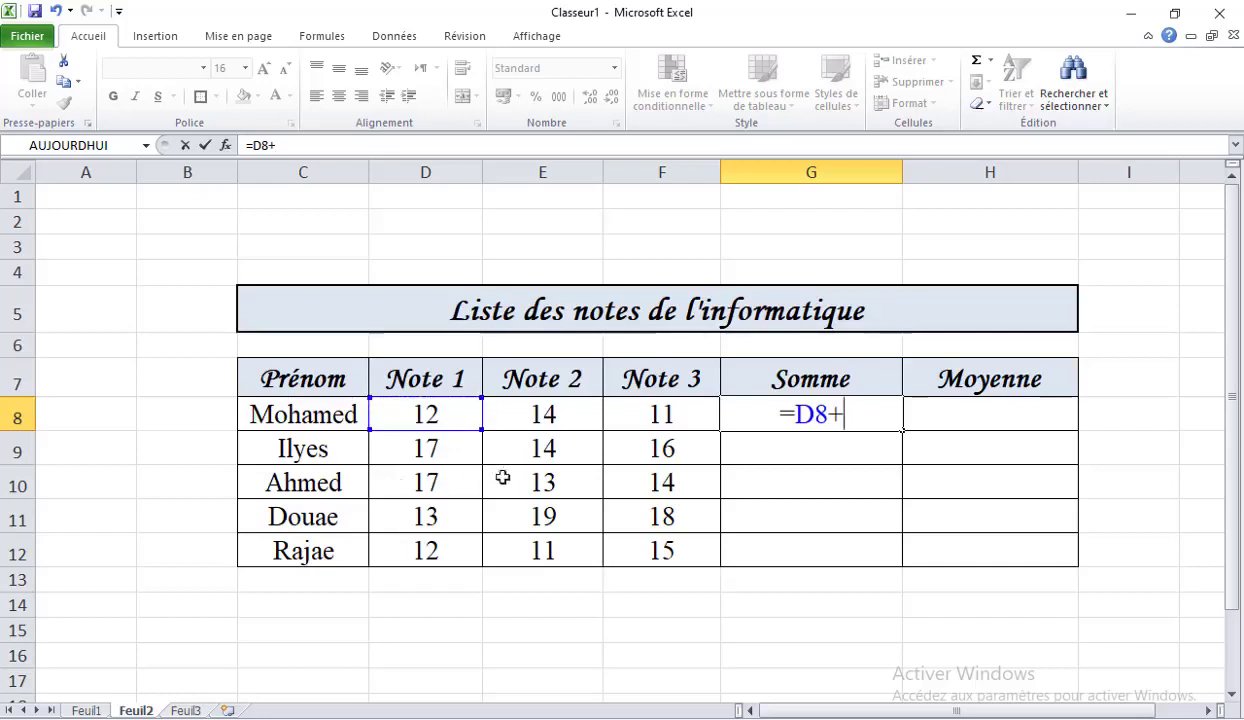
left_click(527, 418)
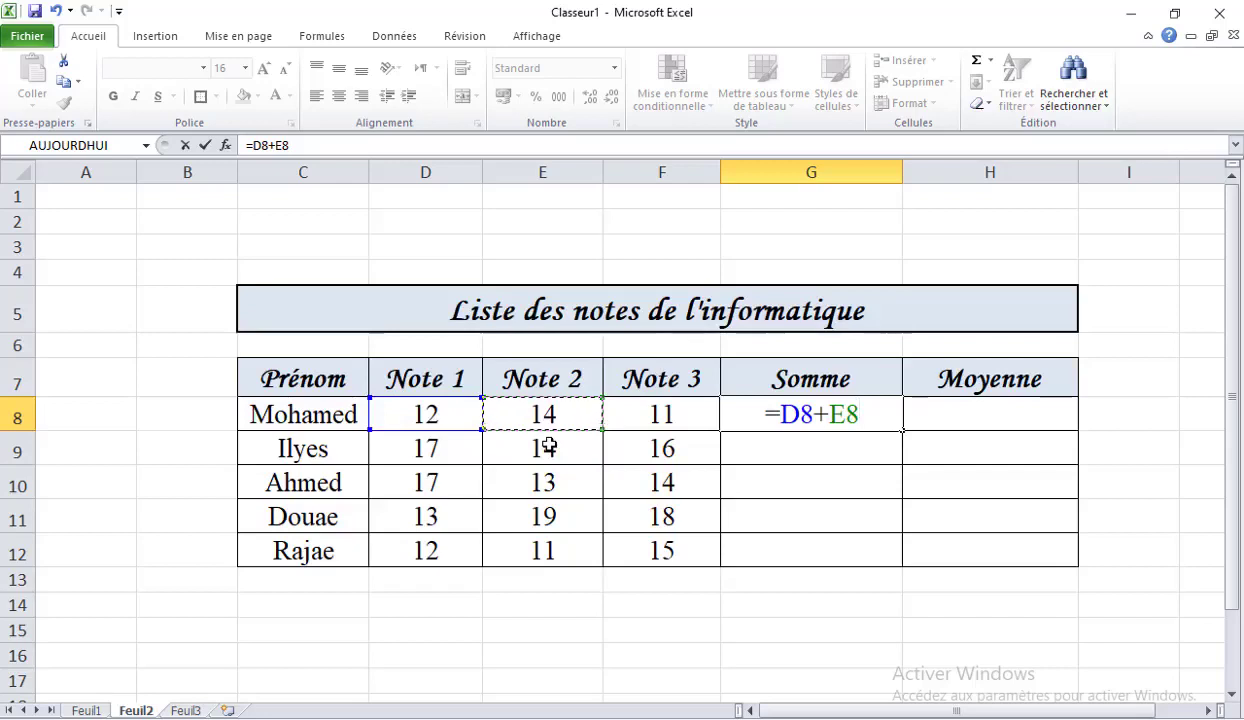
type("+")
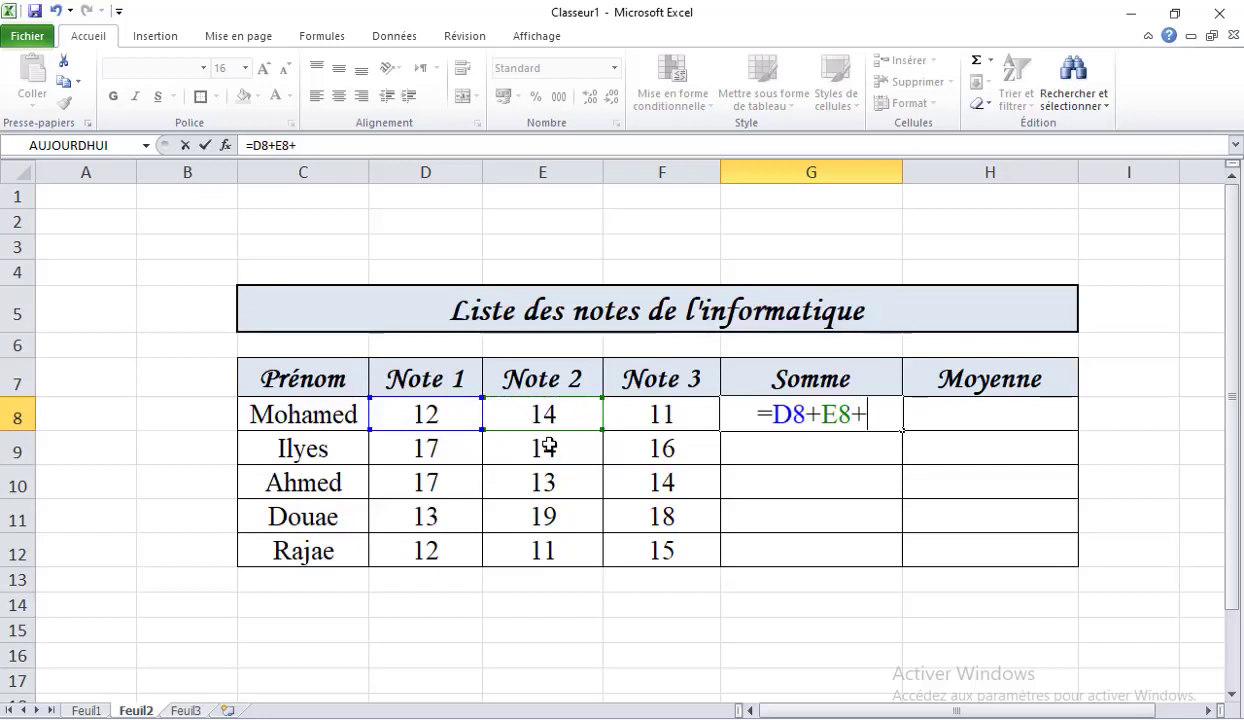
left_click(654, 418)
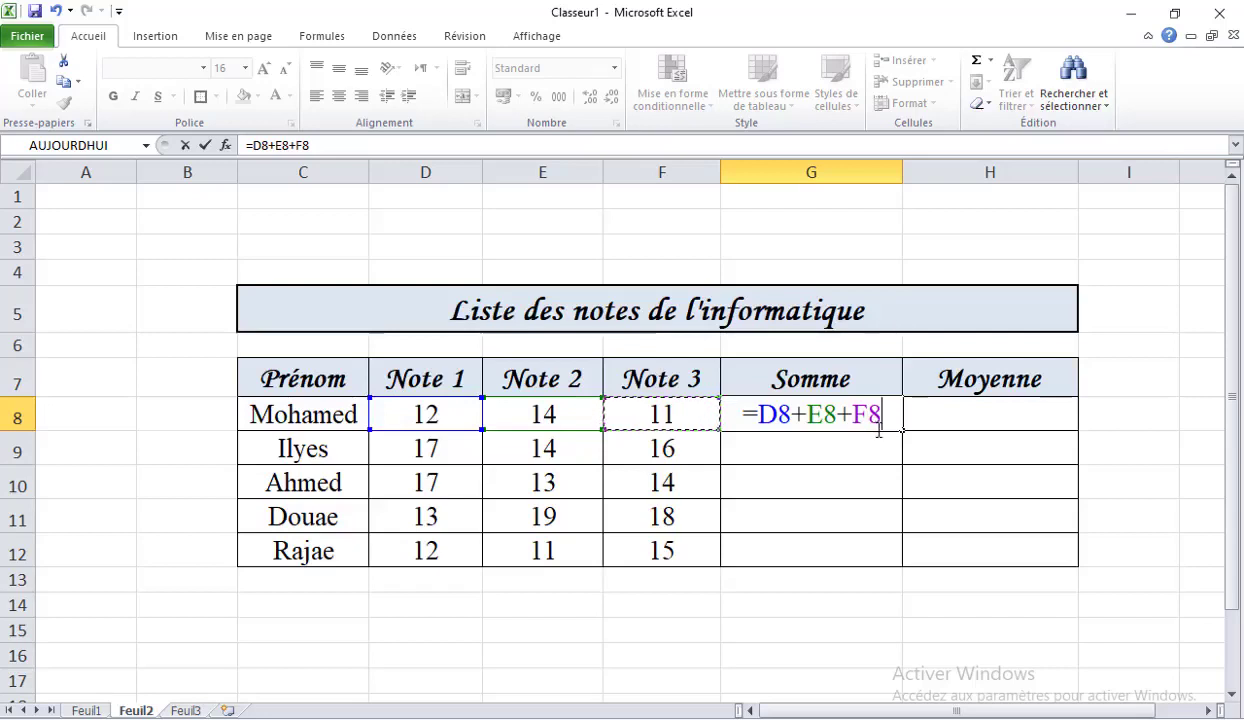
key("Return")
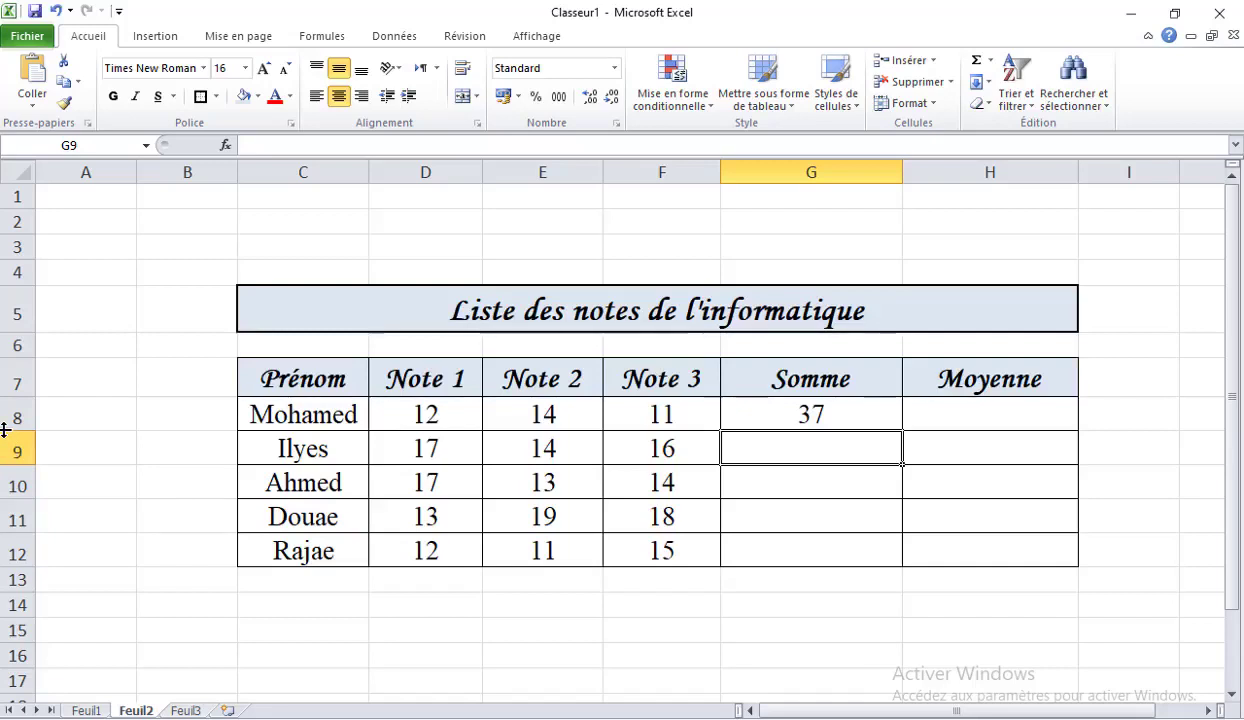
Calculate the second student's Somme in cell G9 with the formula =D9+E9+F9
type("=")
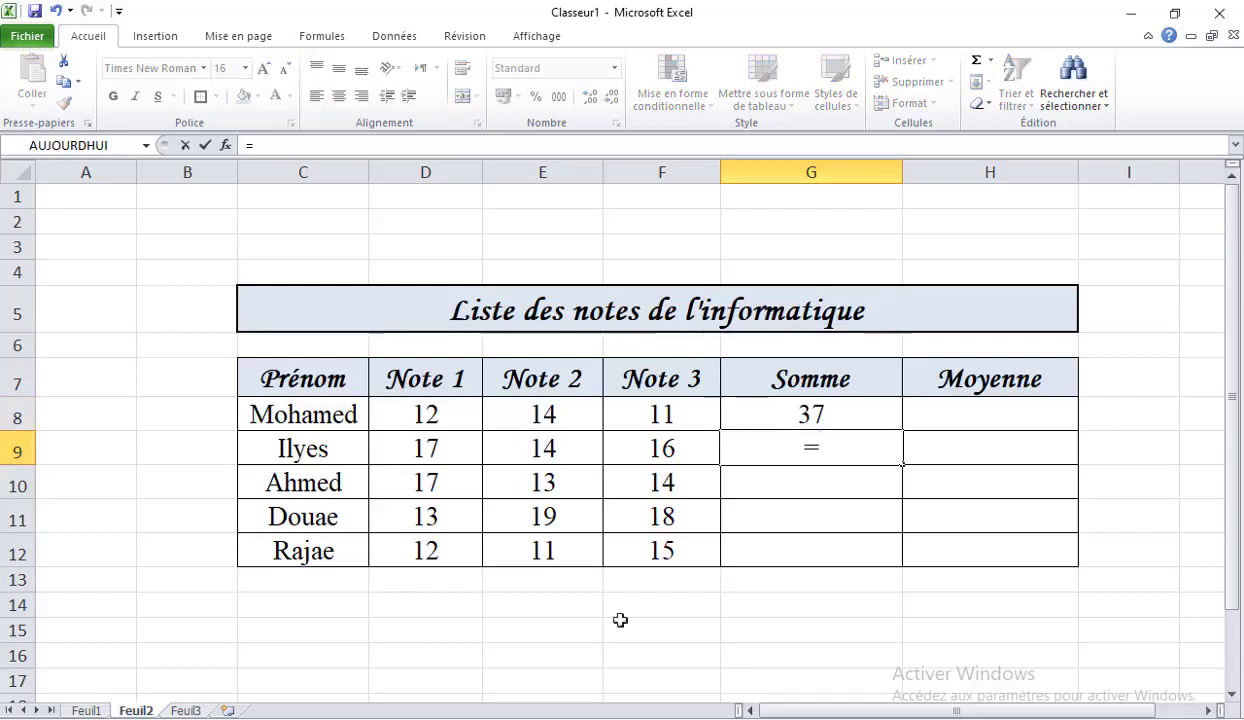
left_click(441, 449)
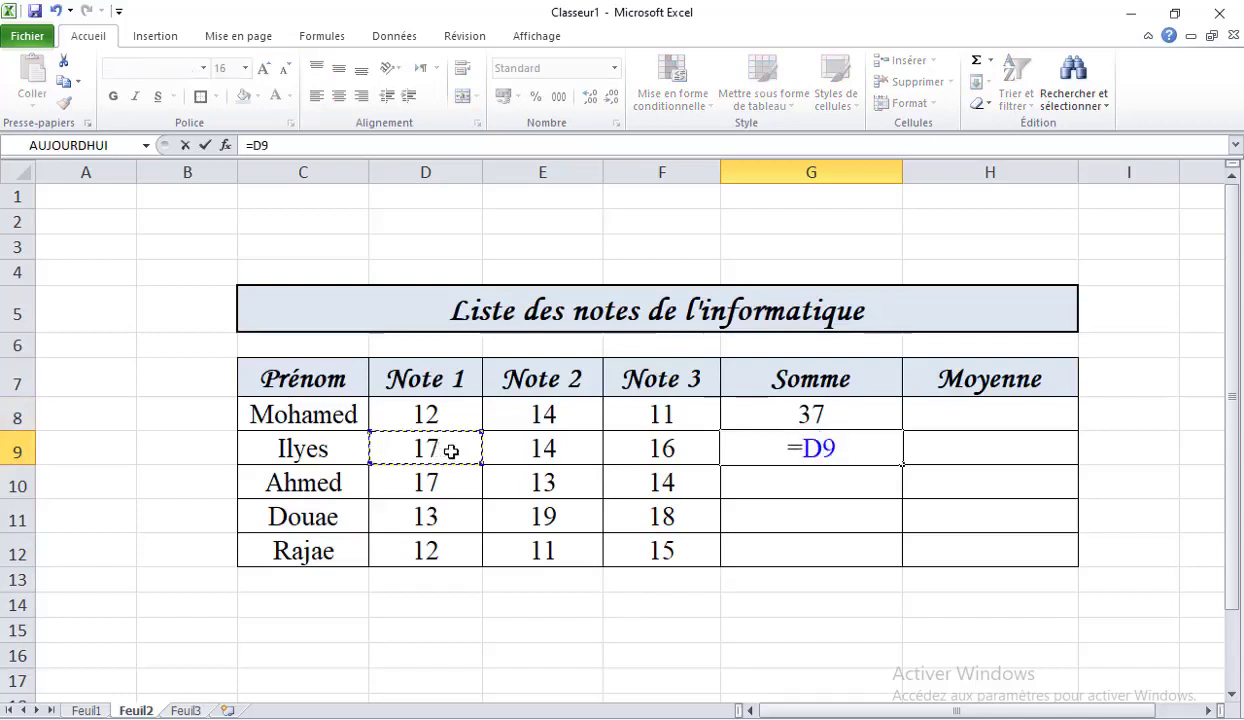
type("=")
key("BackSpace")
type("+")
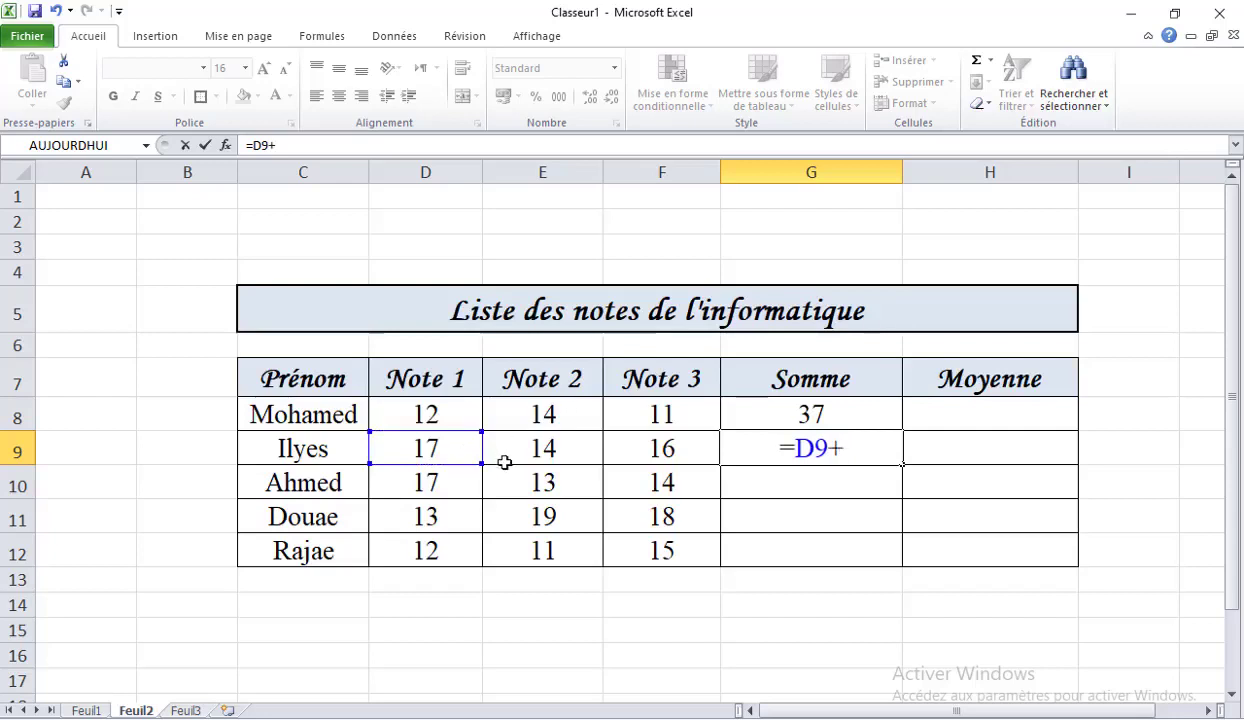
left_click(495, 450)
type("+")
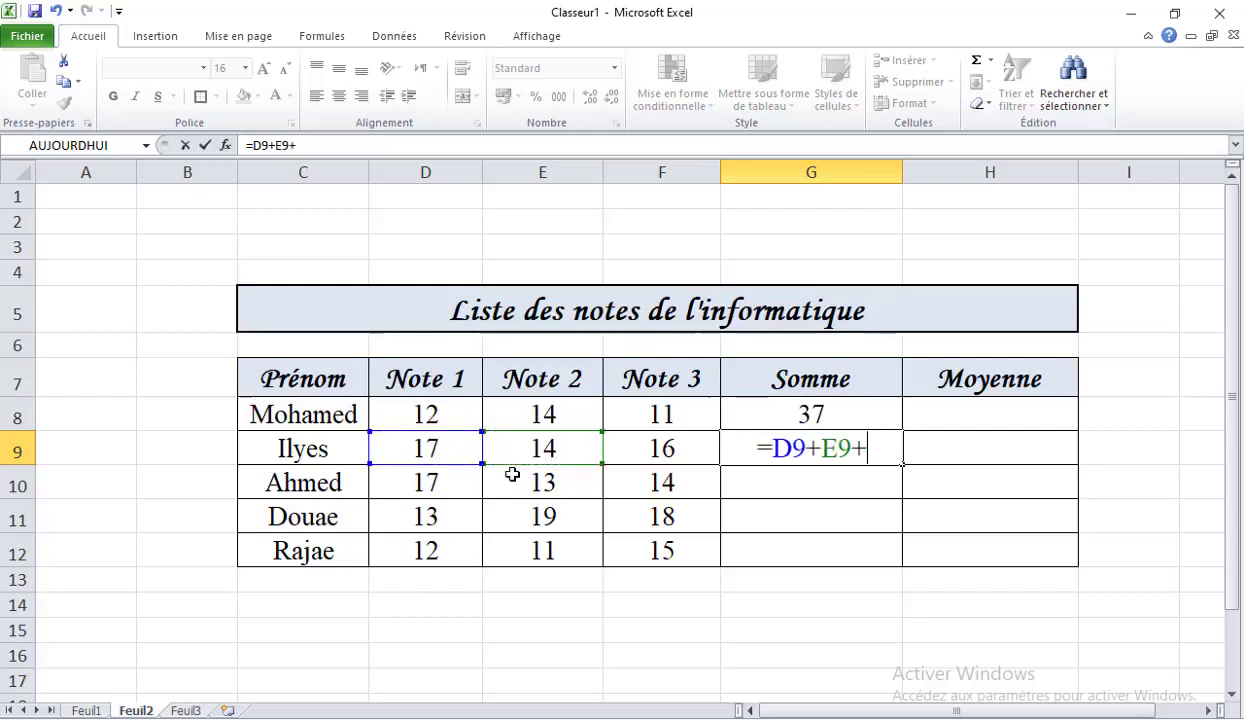
left_click(641, 449)
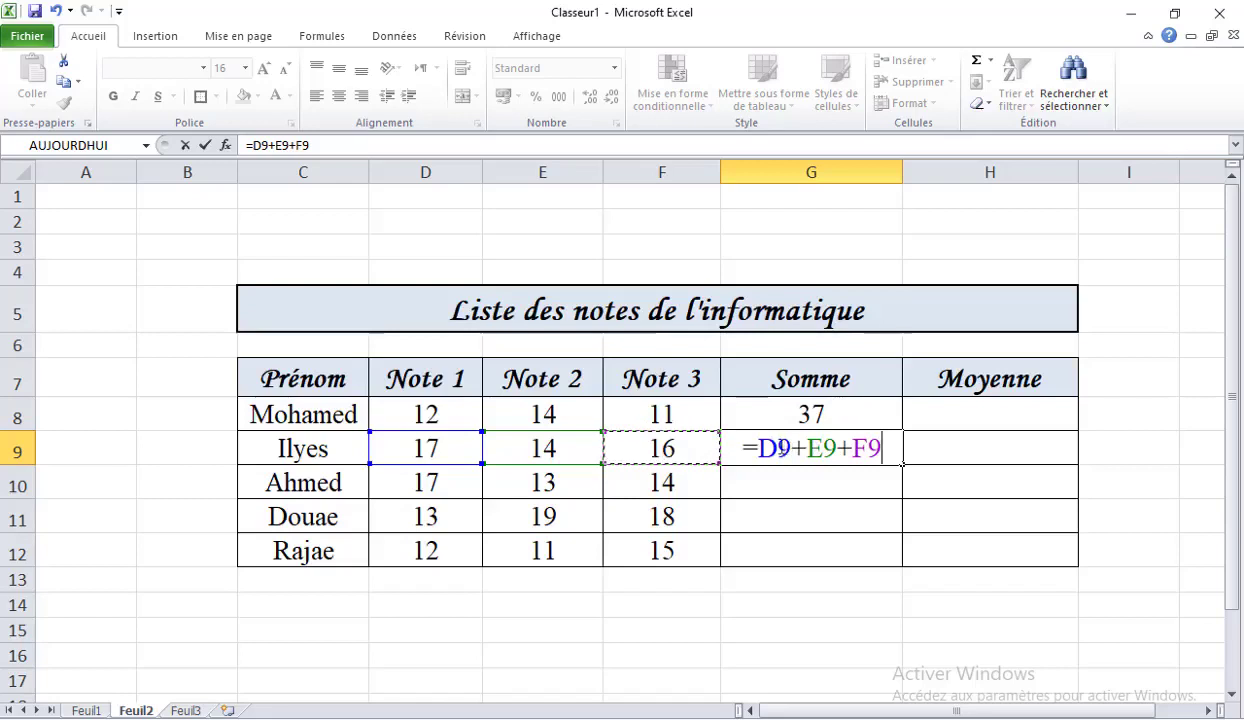
key("Return")
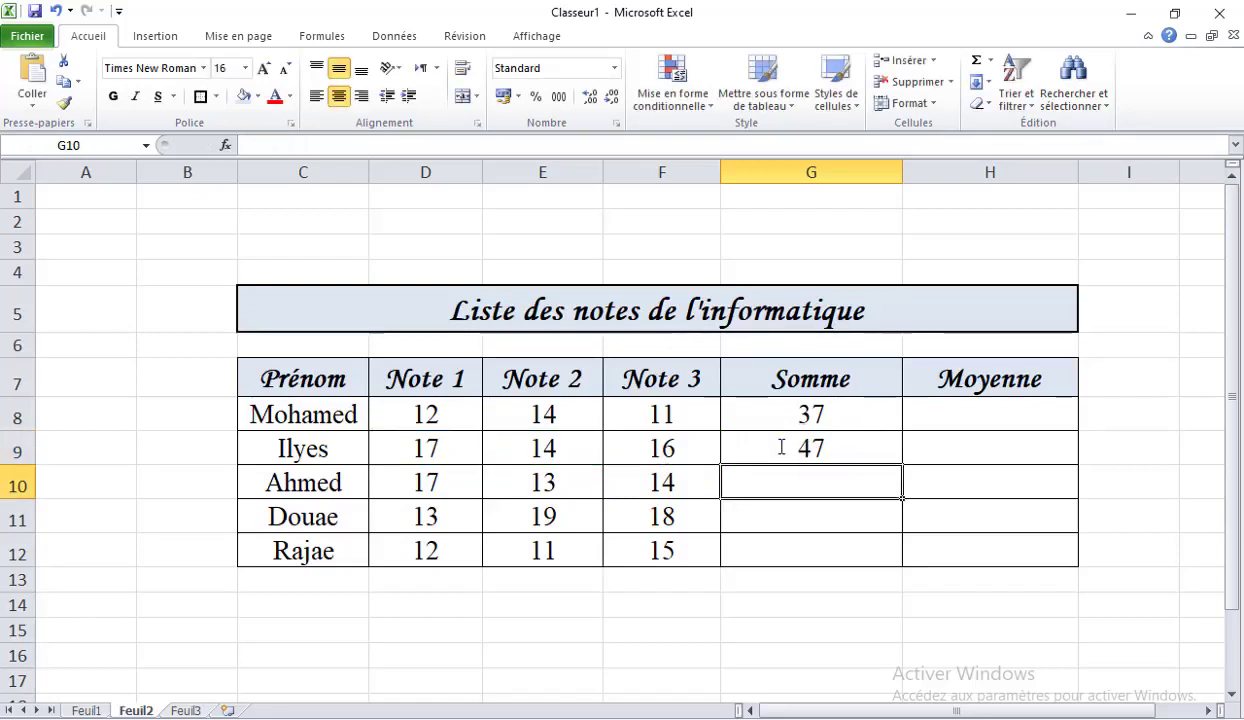
Fill the sum formula from cell G9 down to G12 for the remaining students
left_click(869, 448)
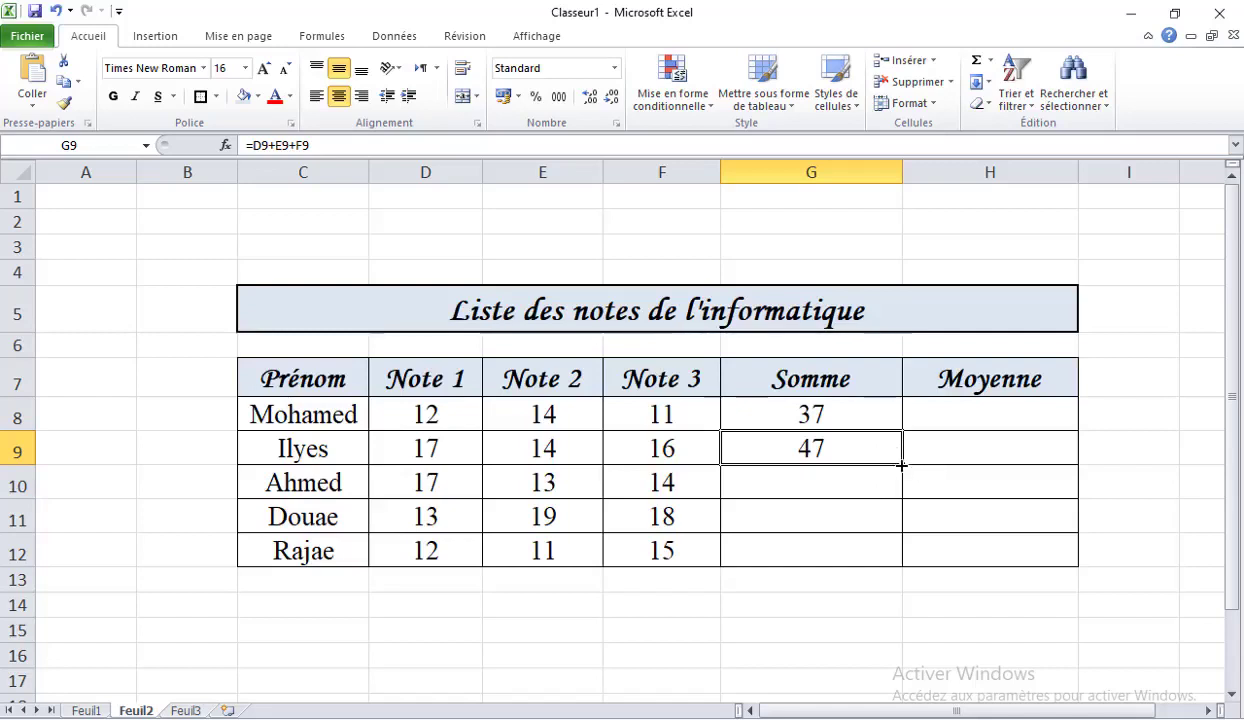
left_click_drag(901, 465, 900, 560)
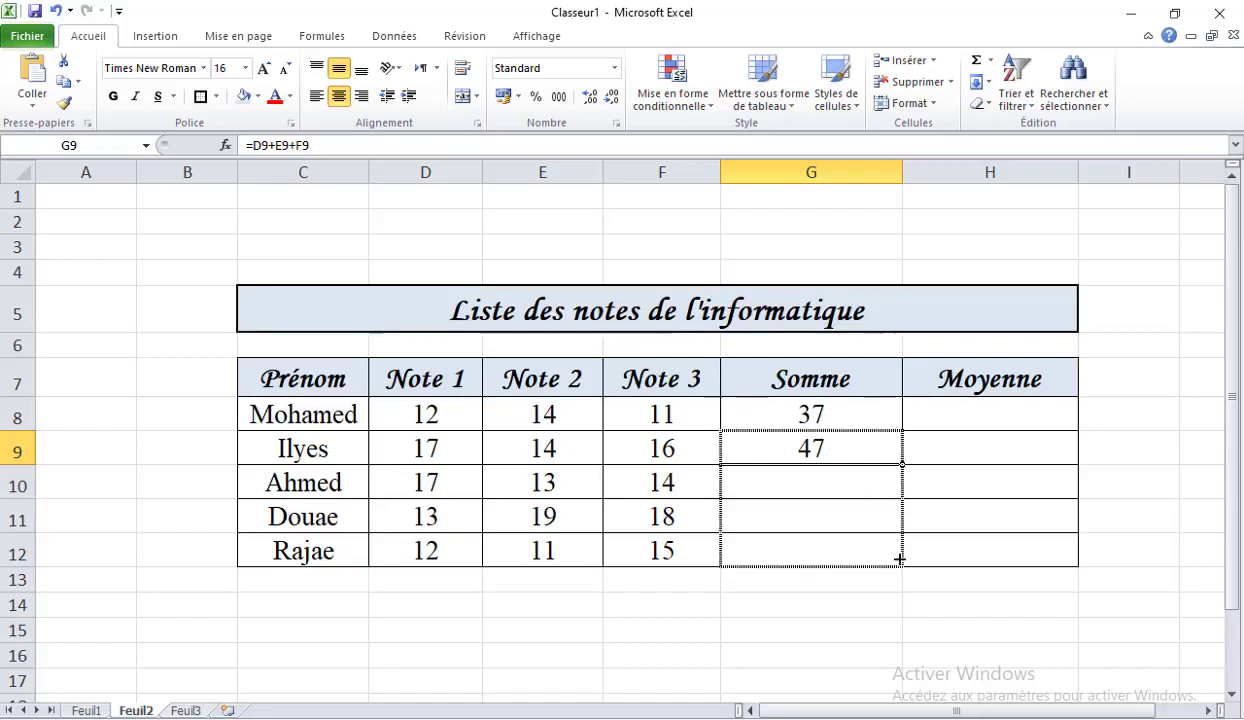
left_click_drag(900, 560, 899, 557)
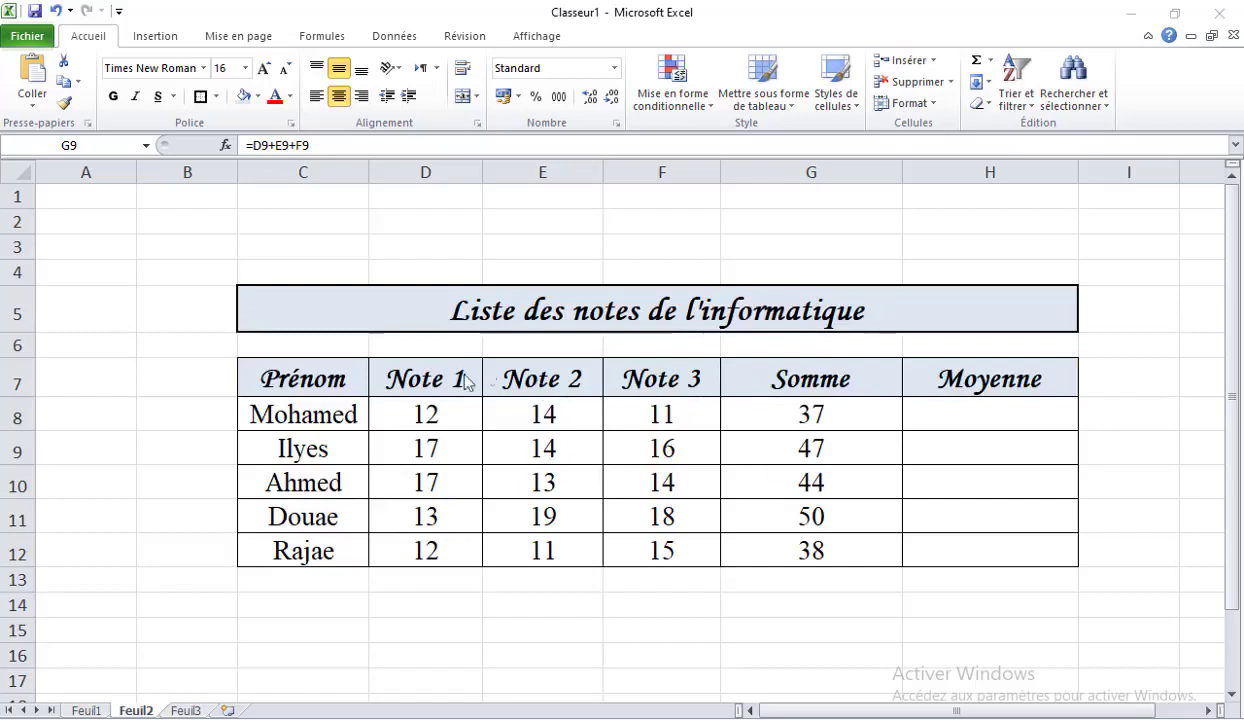
Calculate the first student's Moyenne in cell H8 by dividing the sum by three with the formula =G8/3
left_click(977, 411)
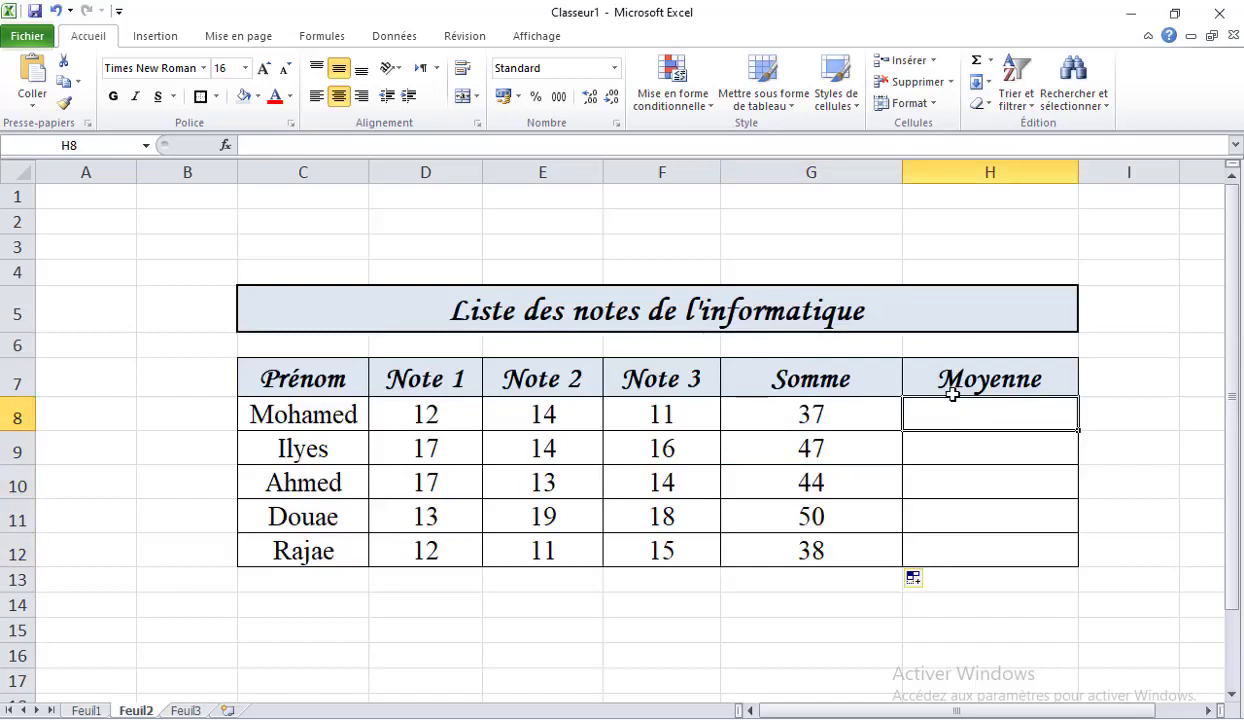
type("=")
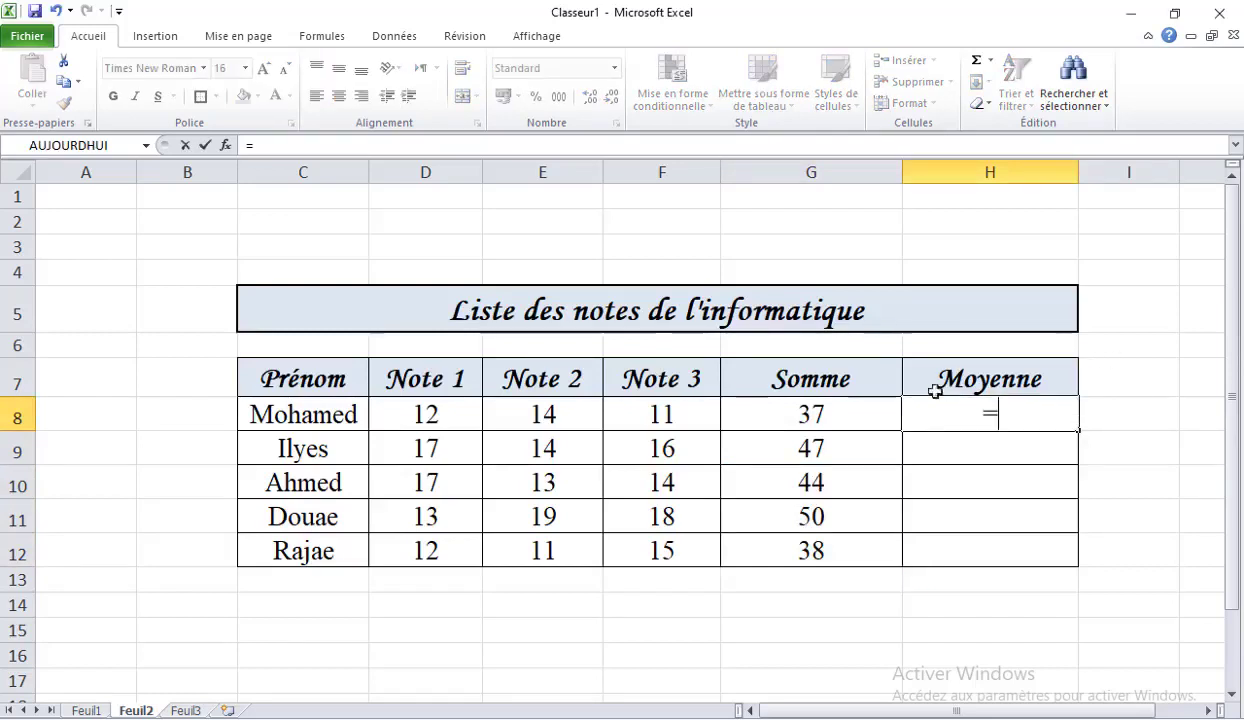
left_click(801, 414)
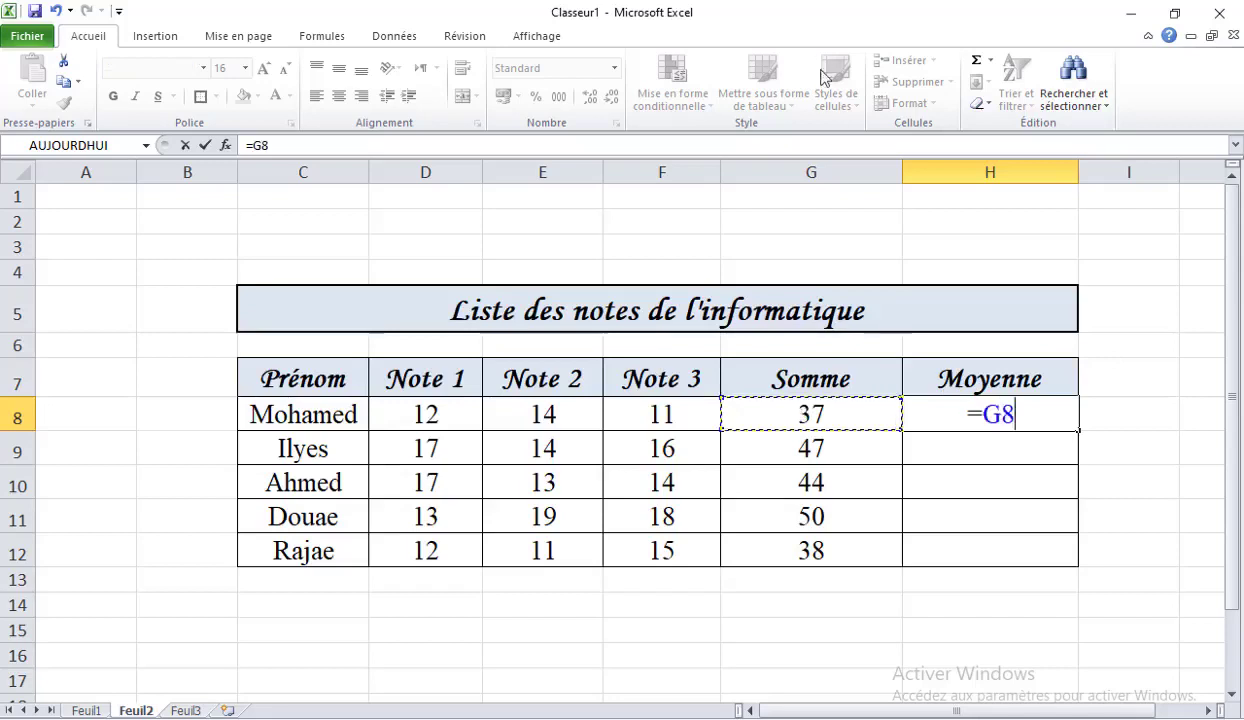
type("/")
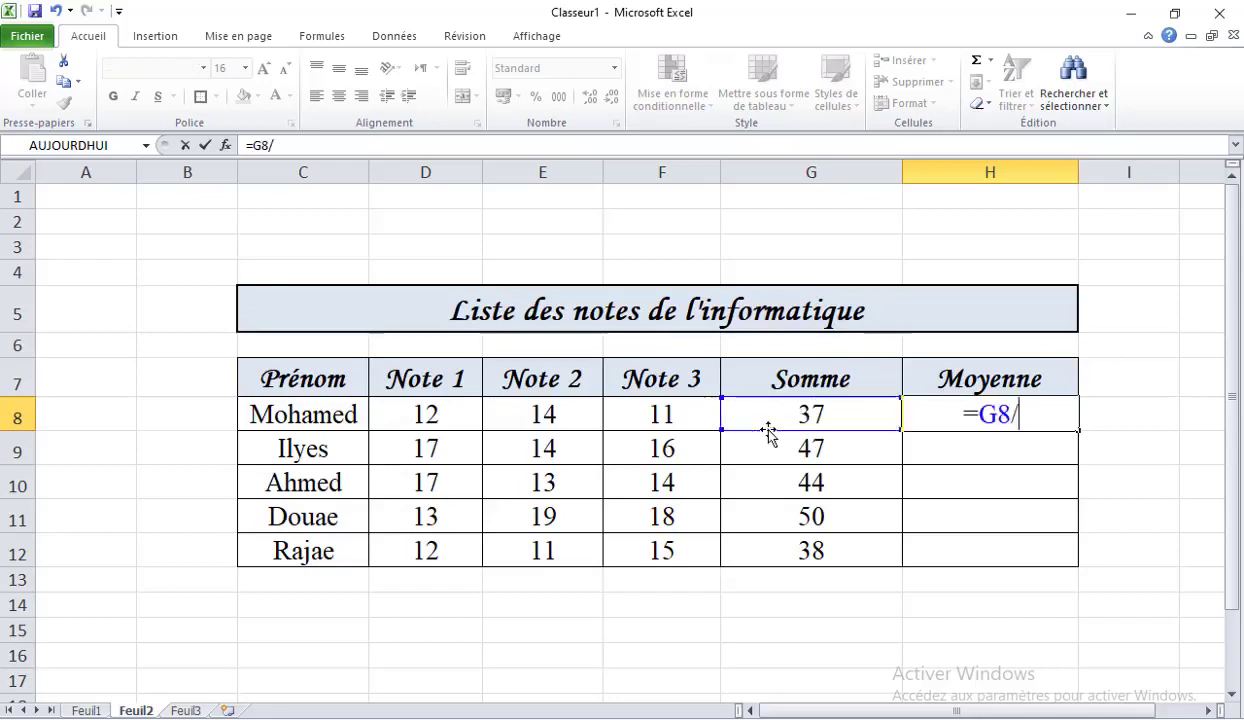
type("3")
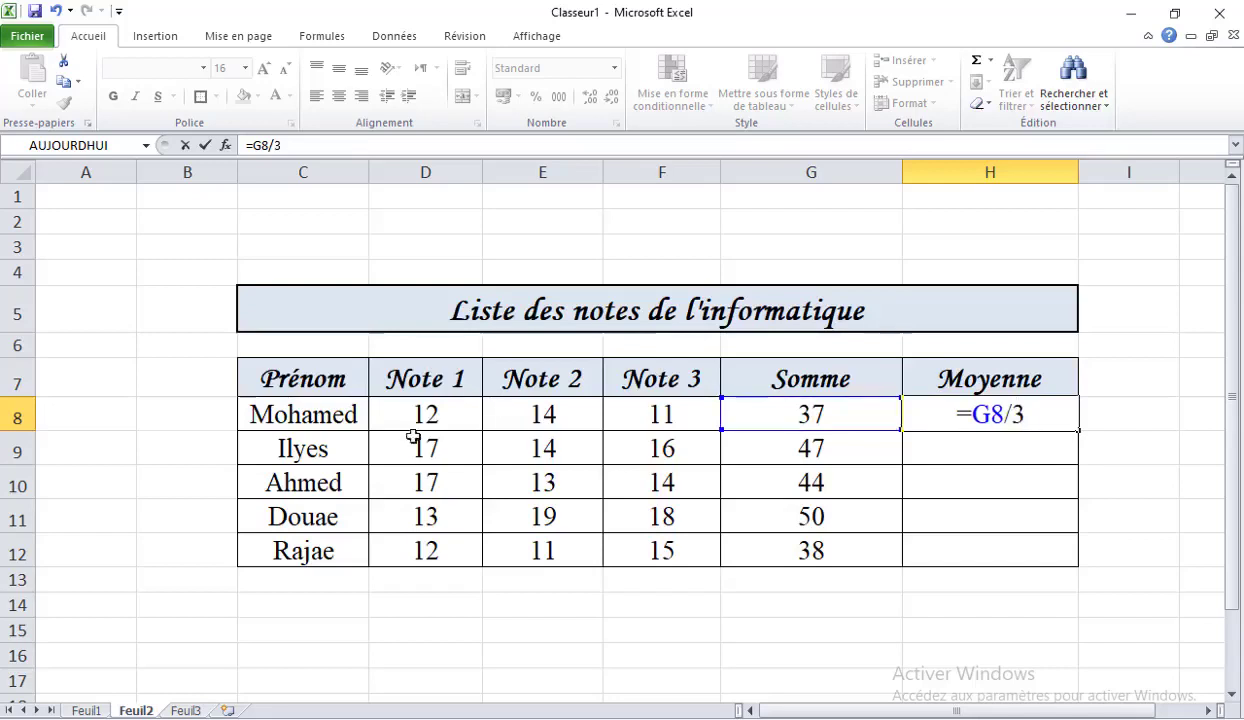
key("Return")
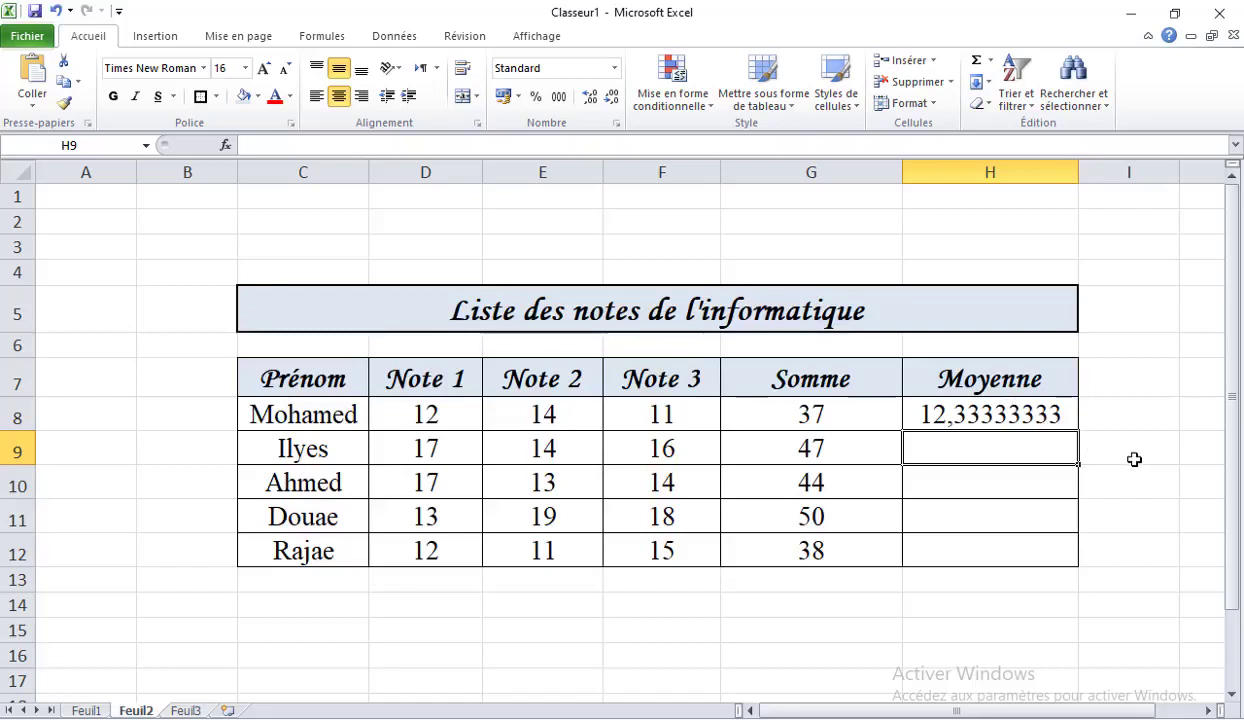
Fill the average formula from cell H8 down through H12 in the Moyenne column
left_click(1030, 404)
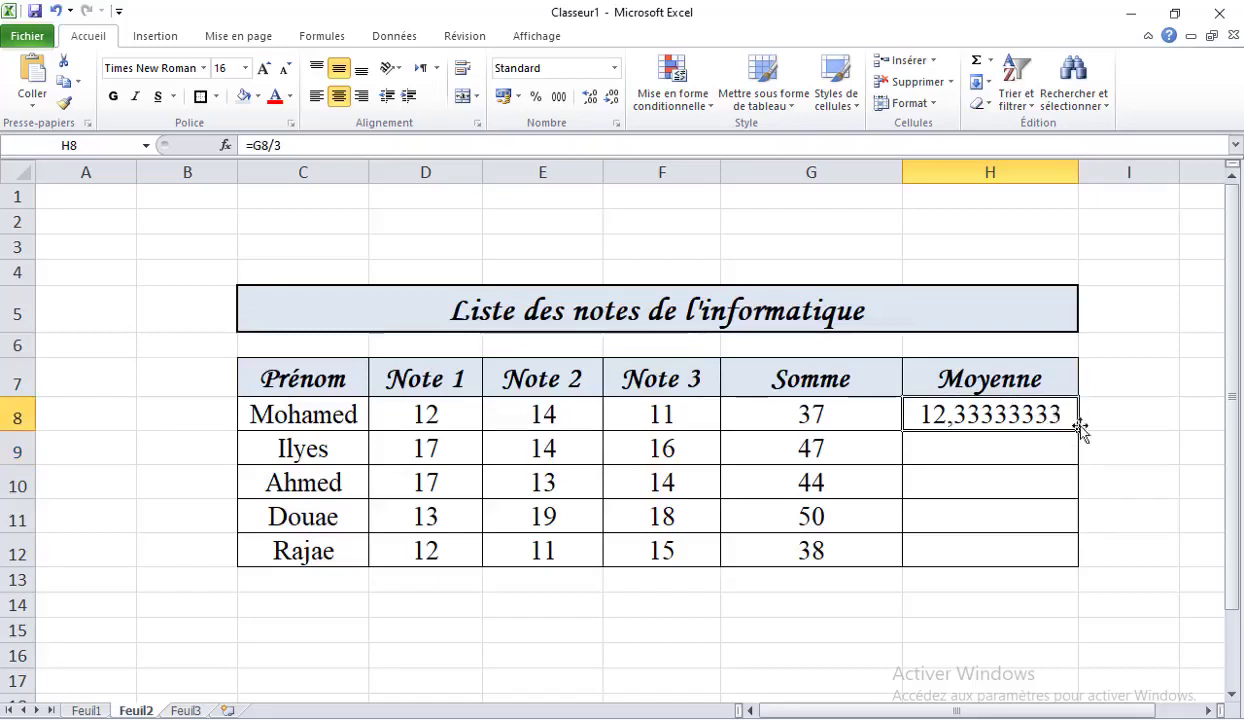
left_click_drag(1078, 432, 1072, 553)
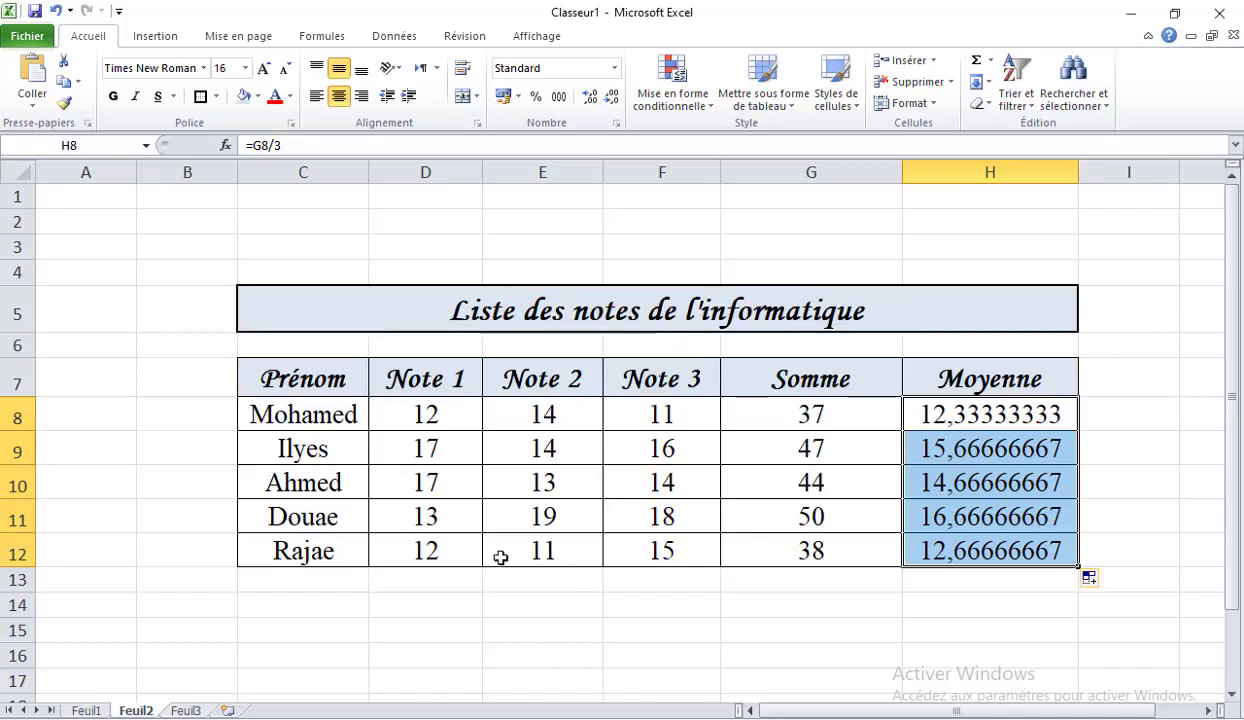
Change the first student's Note 1 in cell D8 to 17 to test the dependent formulas
left_click(448, 419)
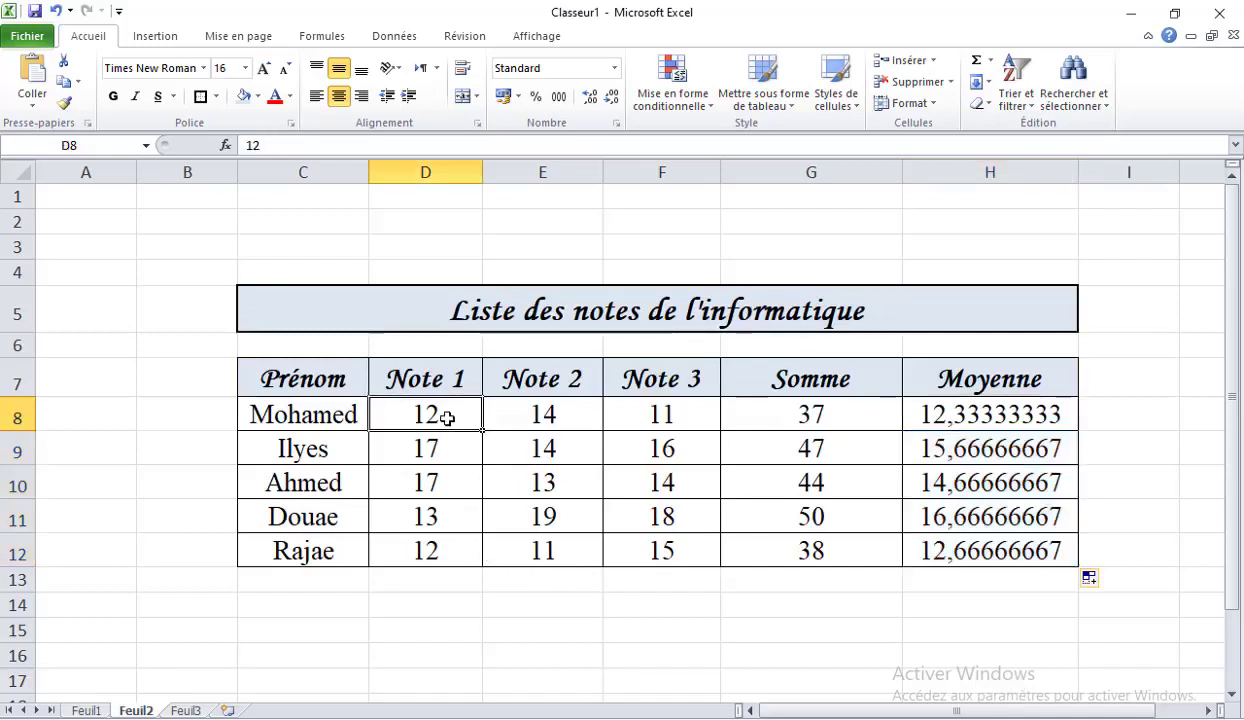
type("17")
key("Return")
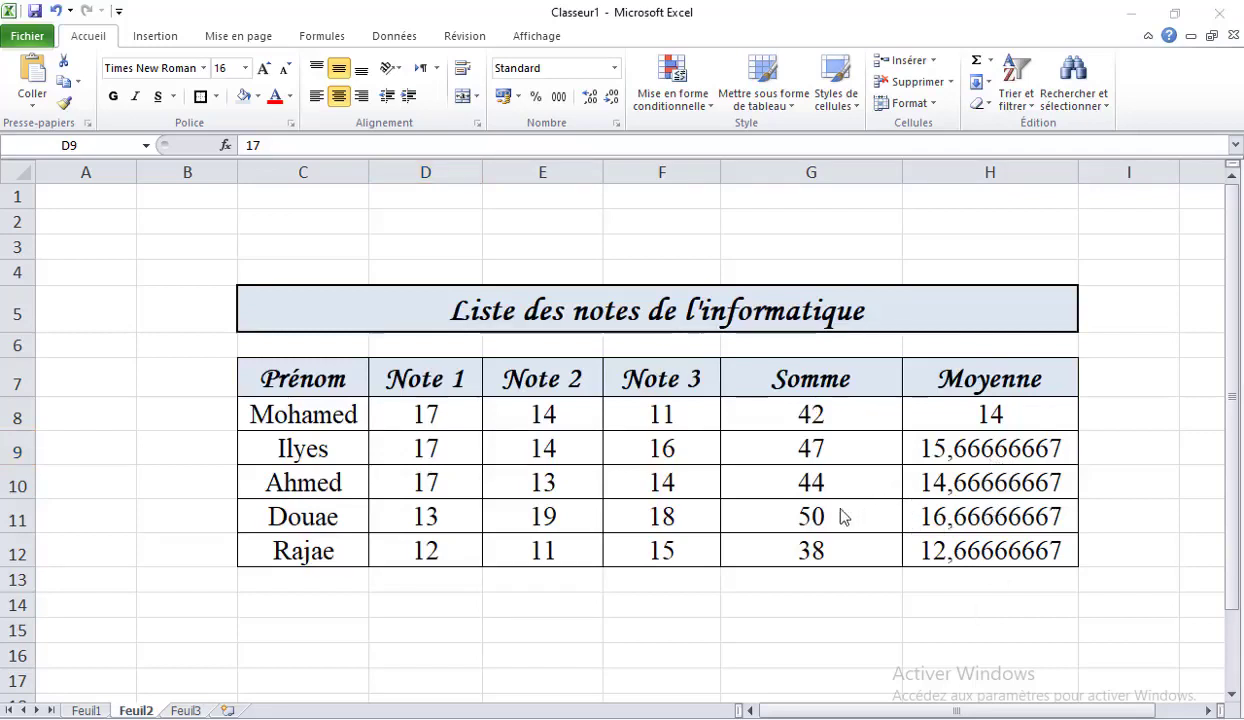
Format the grades, sums and averages in D8:H12 with the Nombre category and 2 decimal places
left_click(397, 409)
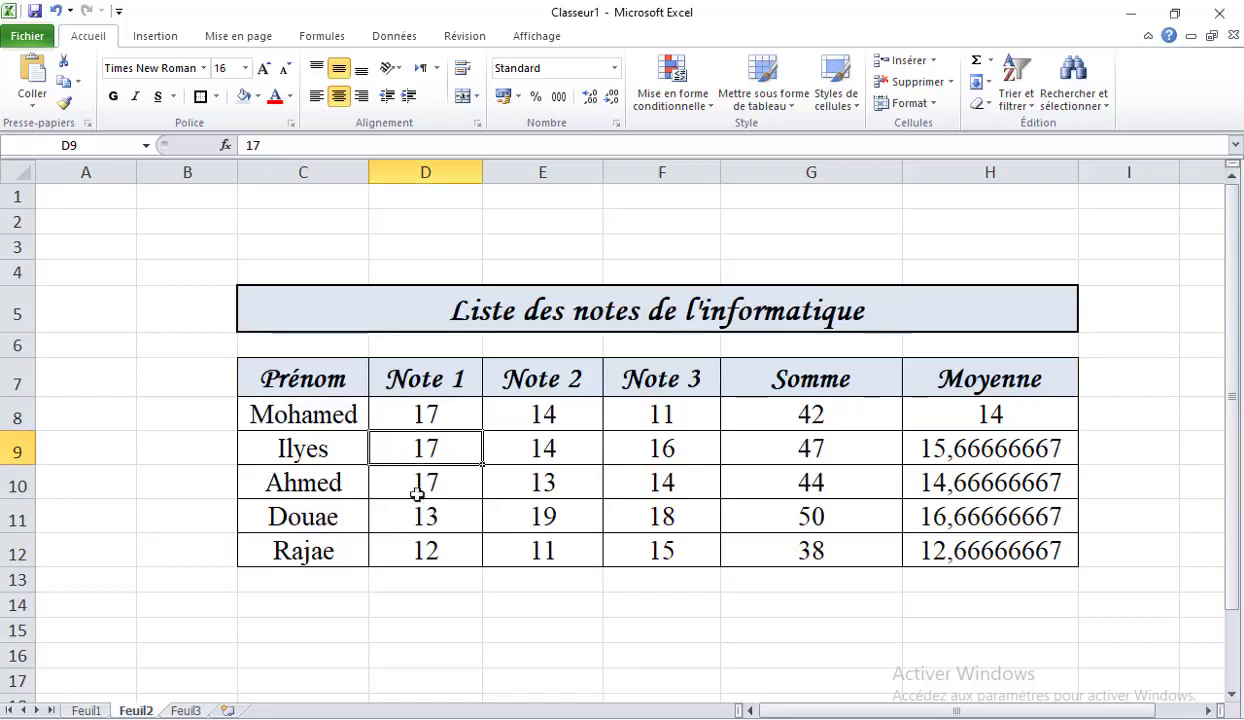
left_click_drag(385, 411, 988, 541)
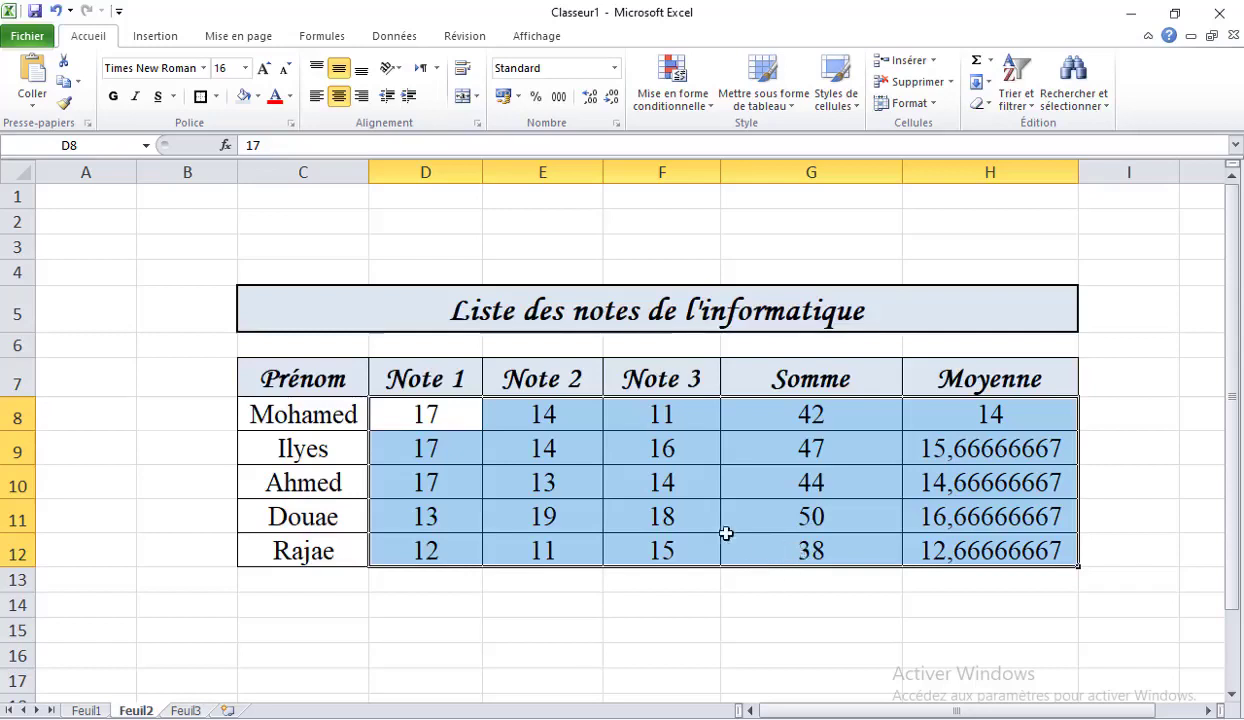
right_click(676, 470)
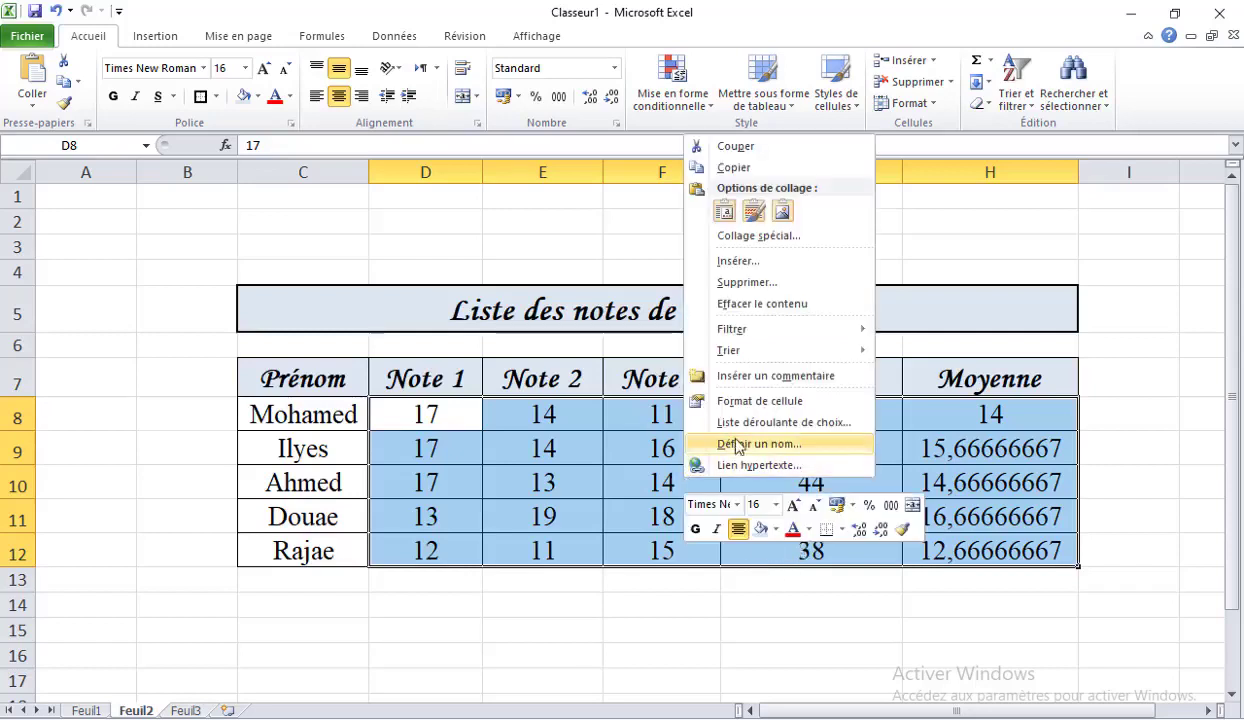
left_click(737, 400)
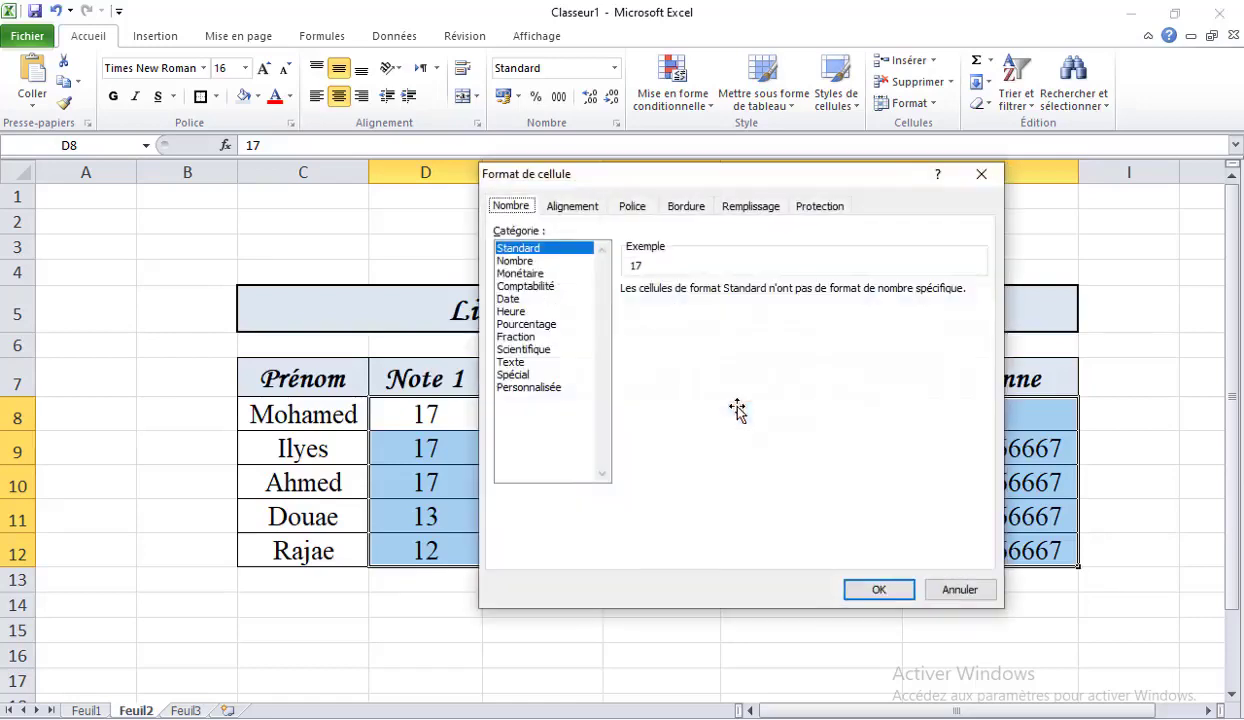
left_click(515, 261)
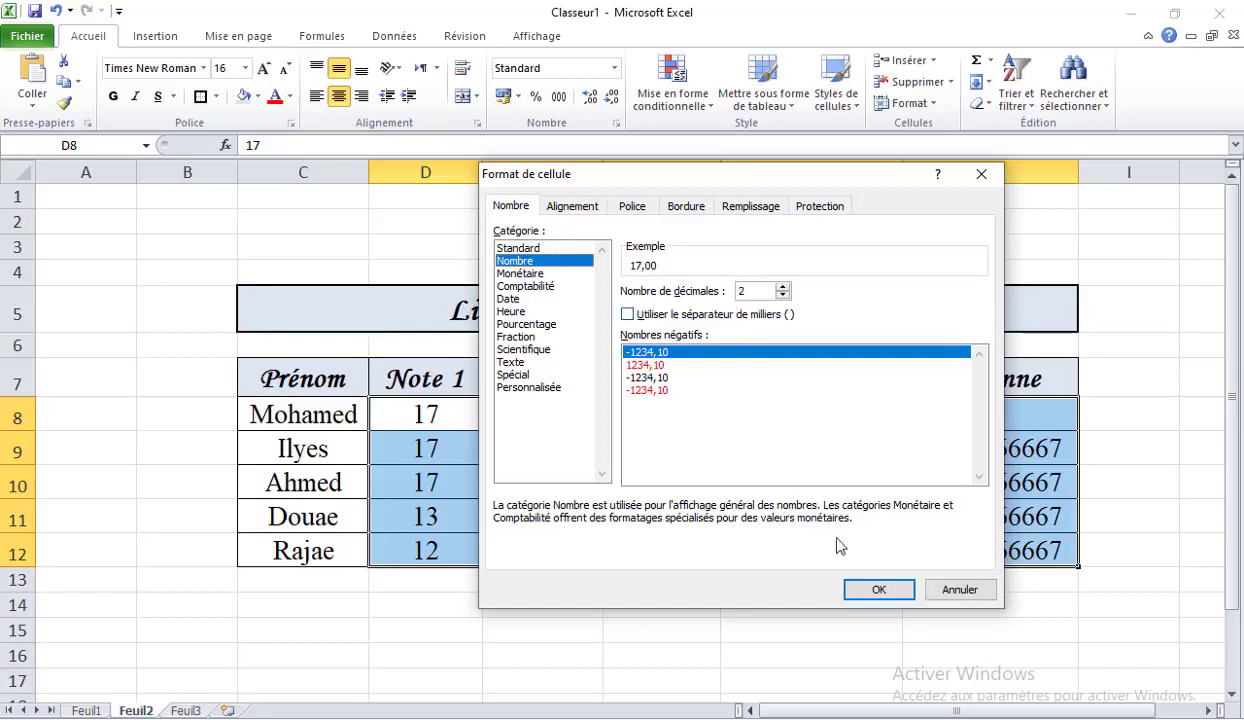
left_click(880, 590)
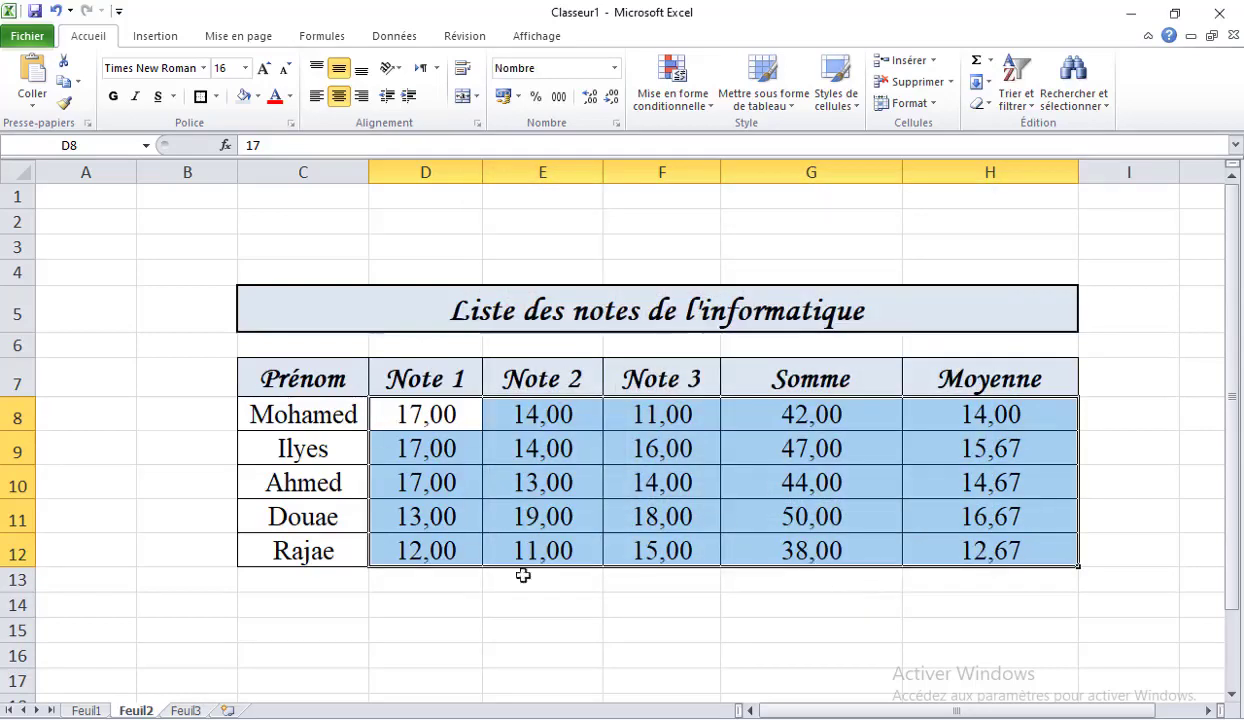